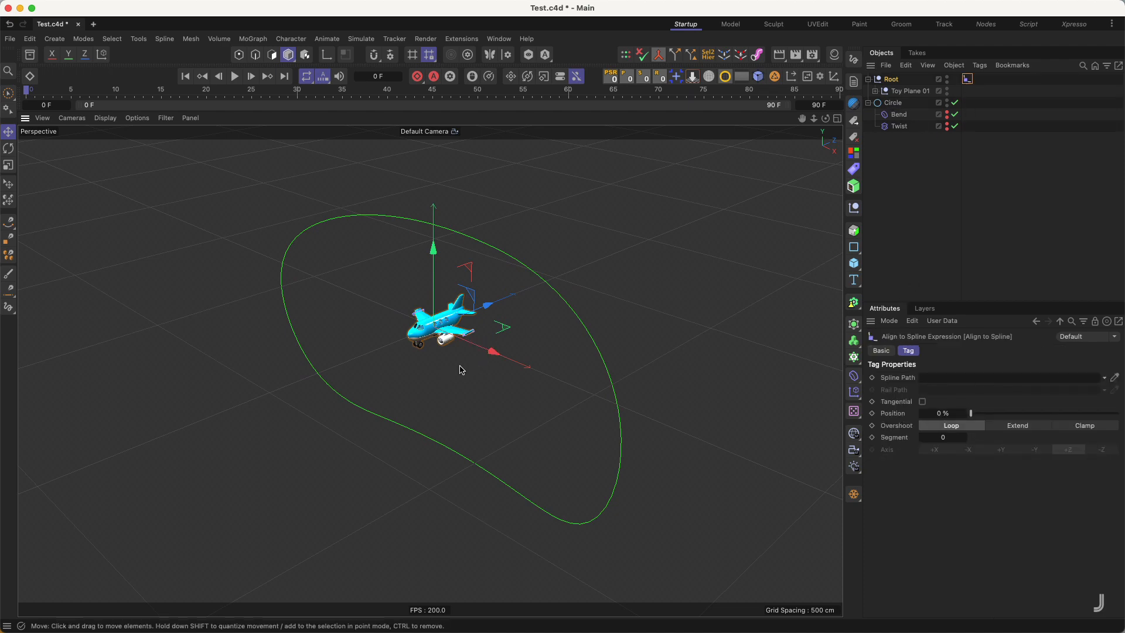
Assign the Circle as the spline path of Root's Align to Spline tag, with Tangential enabled and Position at 54 %
alt+drag(460, 370, 580, 334)
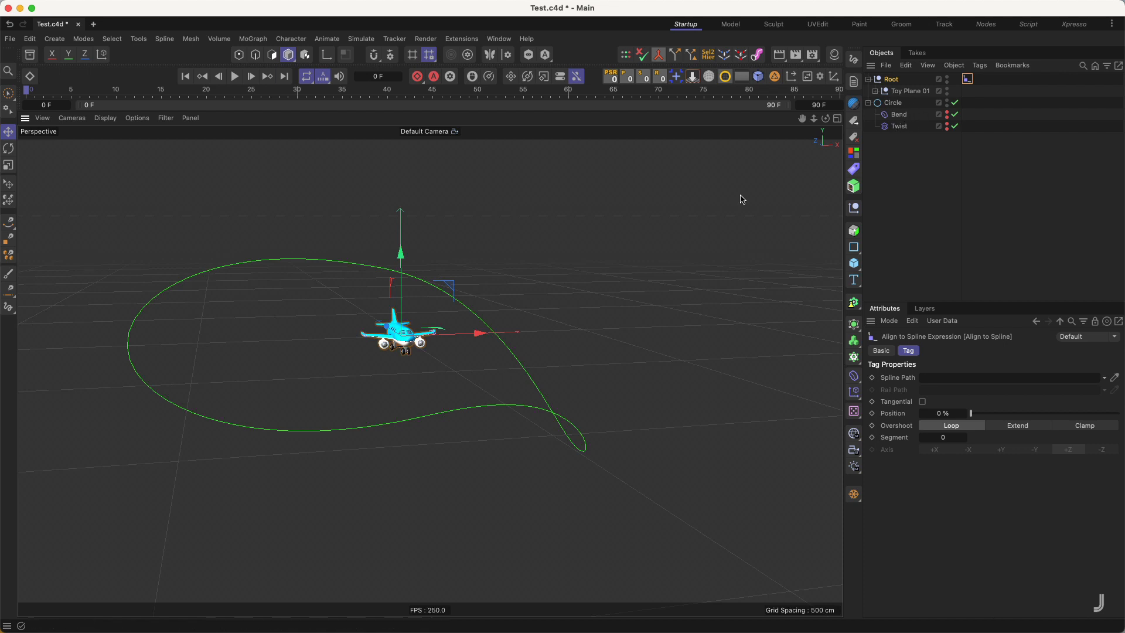
alt+drag(405, 387, 486, 276)
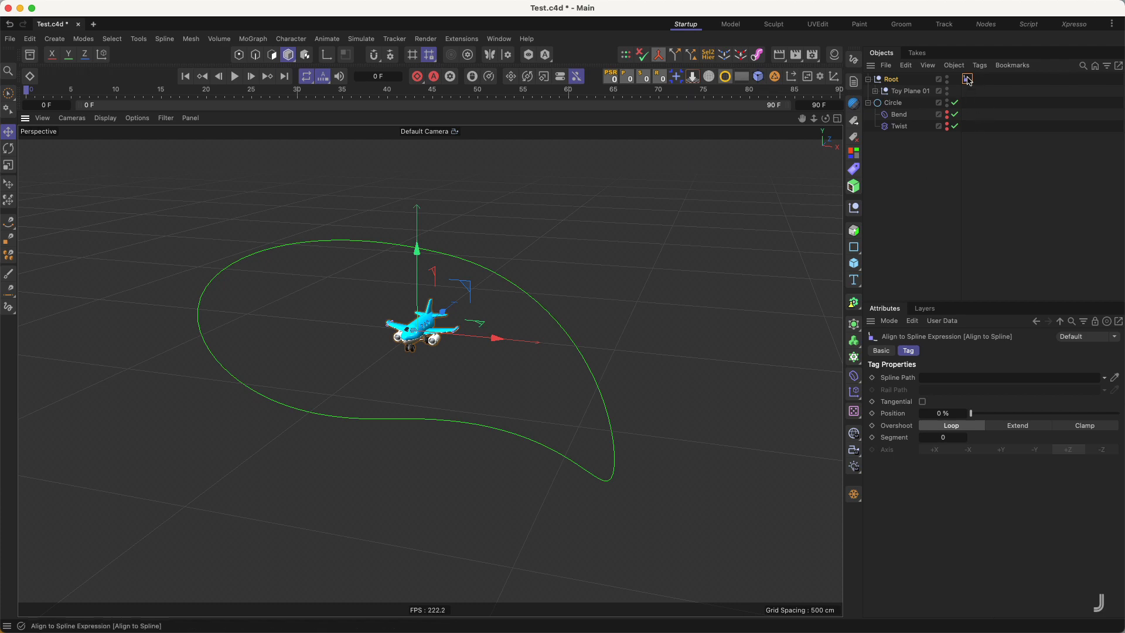
drag(898, 105, 933, 381)
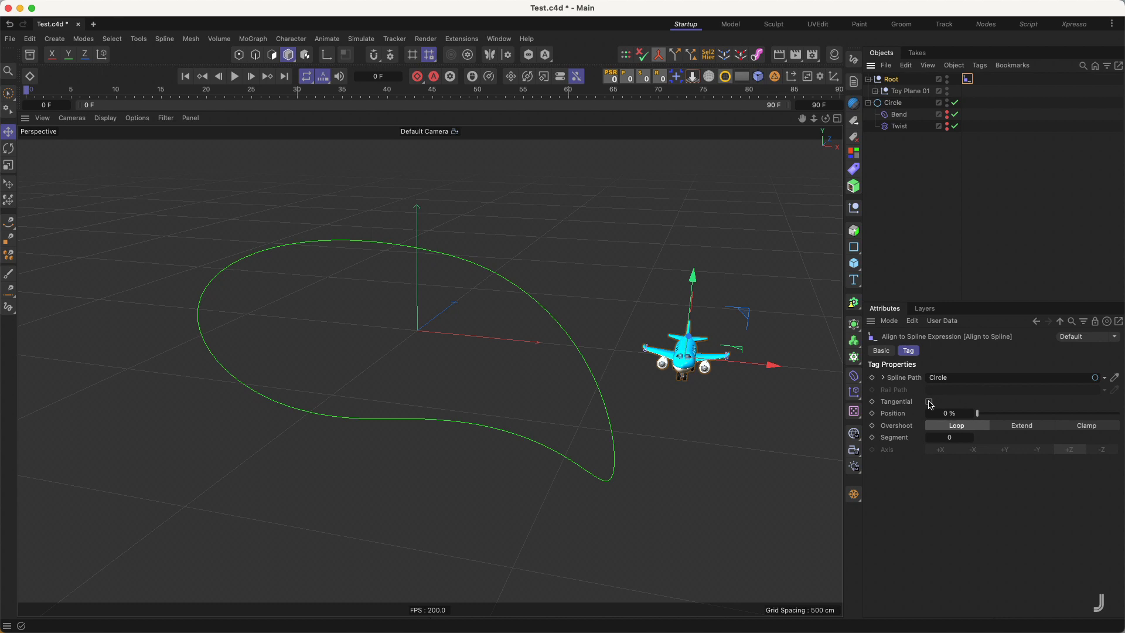
click(930, 403)
drag(978, 416, 1046, 383)
Test the alignment at Position 0 % with the Circle's Bend and Twist deformers temporarily disabled, and re-enable both
click(956, 126)
click(956, 114)
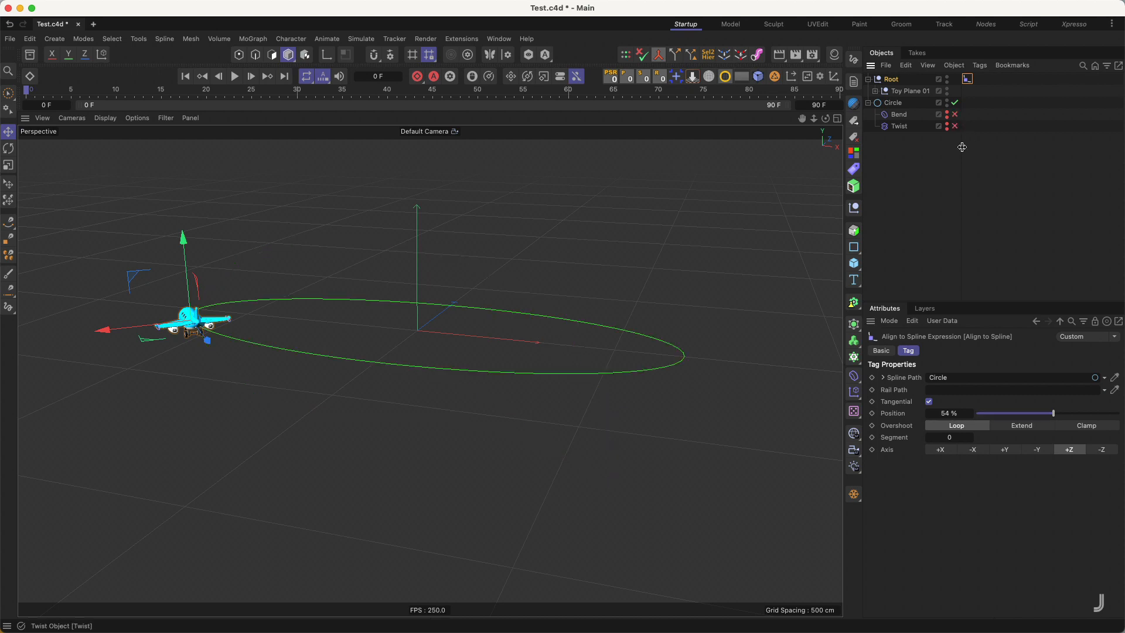
drag(1055, 416, 958, 413)
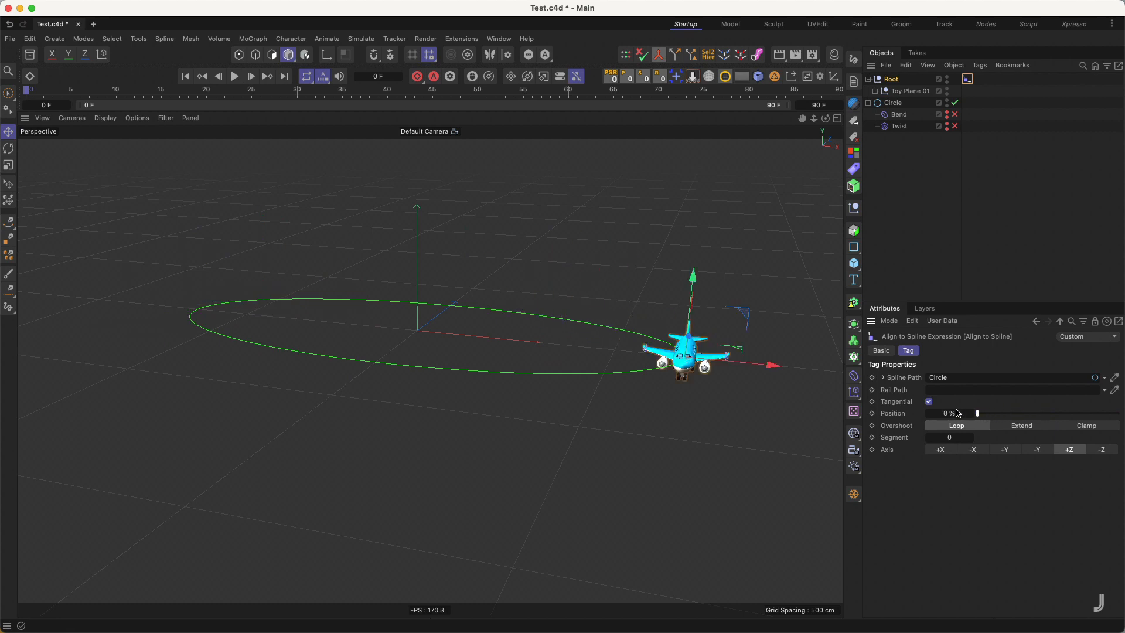
click(956, 115)
click(956, 126)
Bake the deformed Circle into a separate spline with Current State to Object, and test it as the Align to Spline tag's path
click(900, 103)
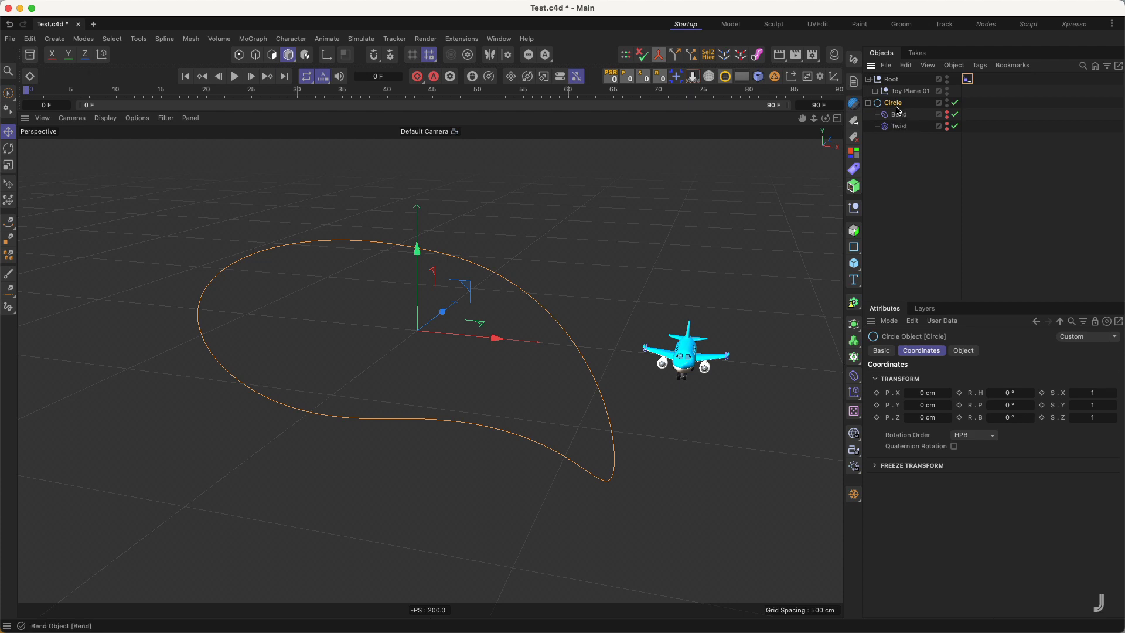
click(854, 494)
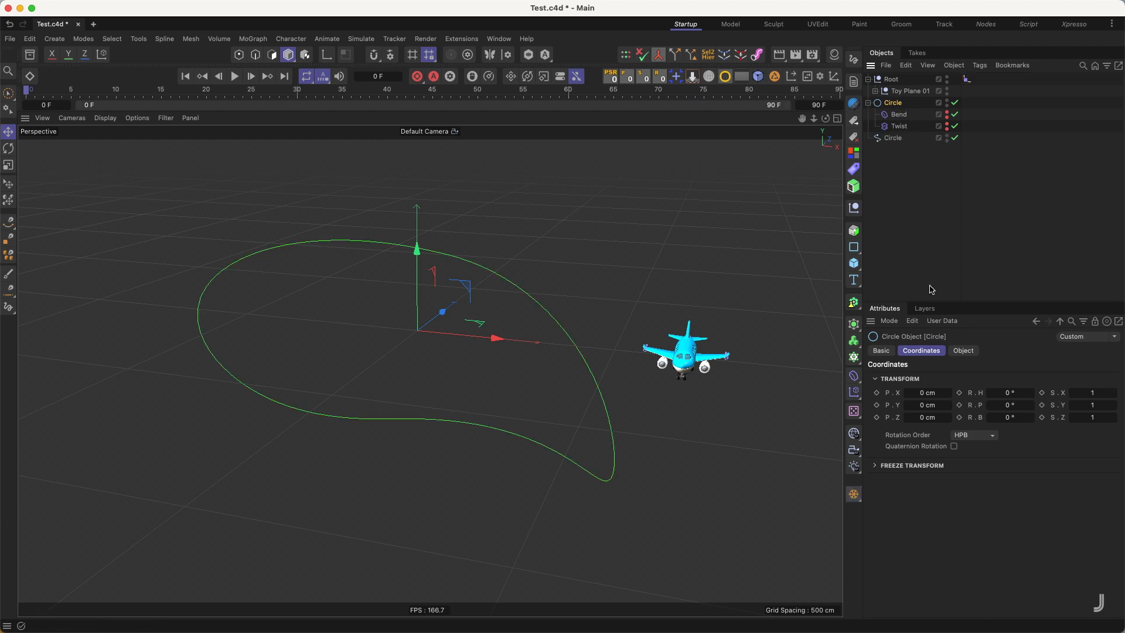
click(893, 139)
click(967, 81)
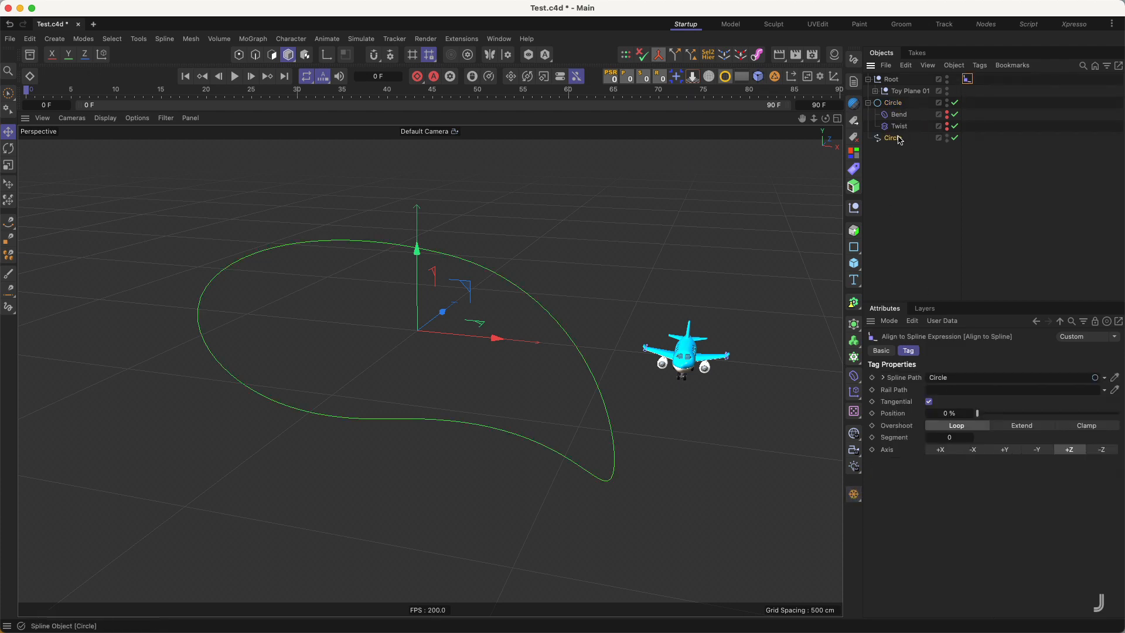
drag(895, 138, 949, 379)
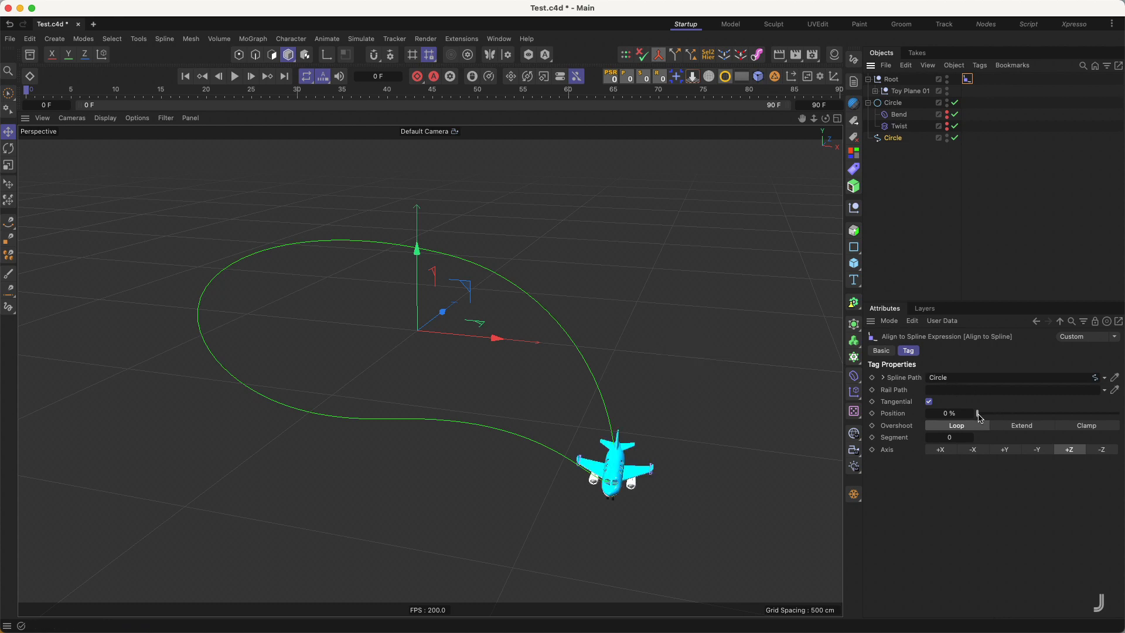
drag(978, 414, 933, 408)
Delete the baked spline copy and reassign the original Circle as the Align to Spline tag's spline path
click(893, 153)
click(895, 139)
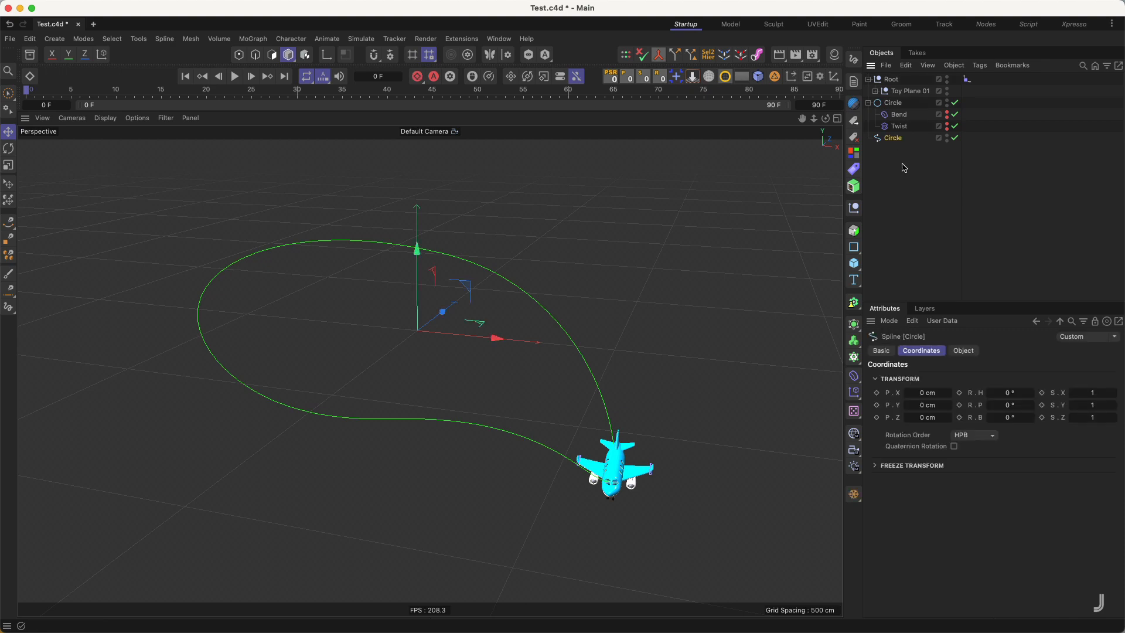
key(Delete)
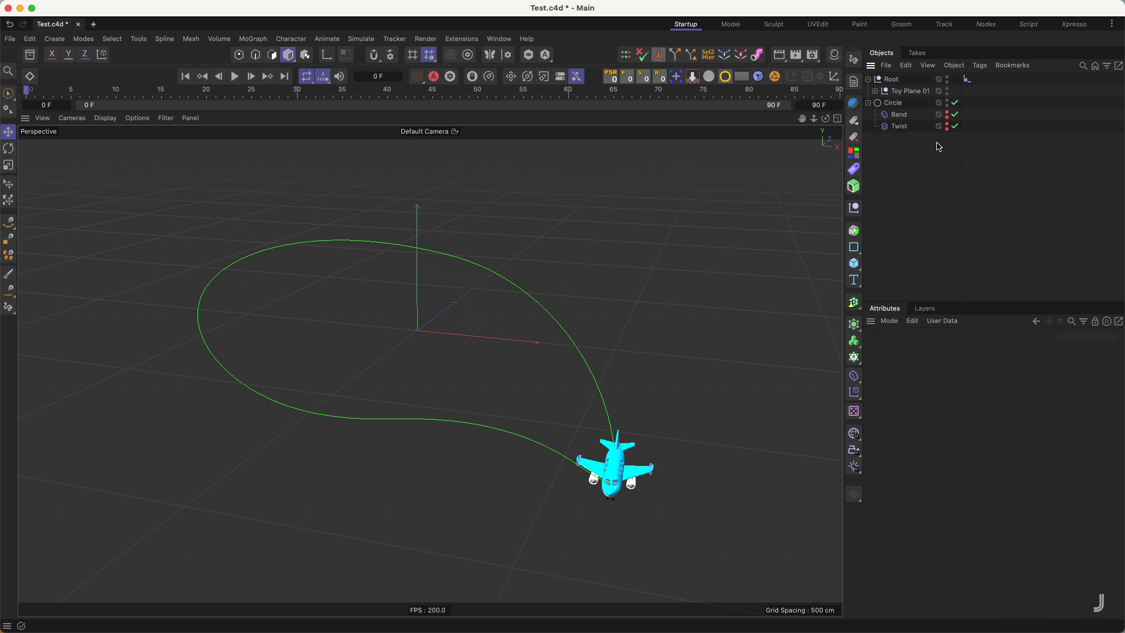
click(892, 103)
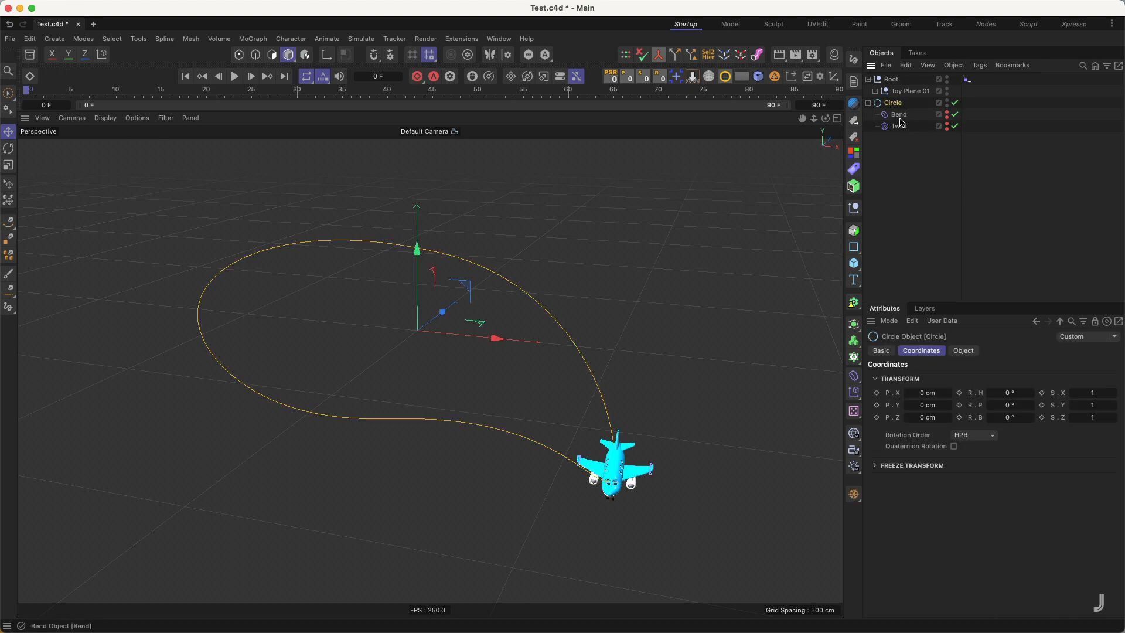
click(909, 150)
click(967, 80)
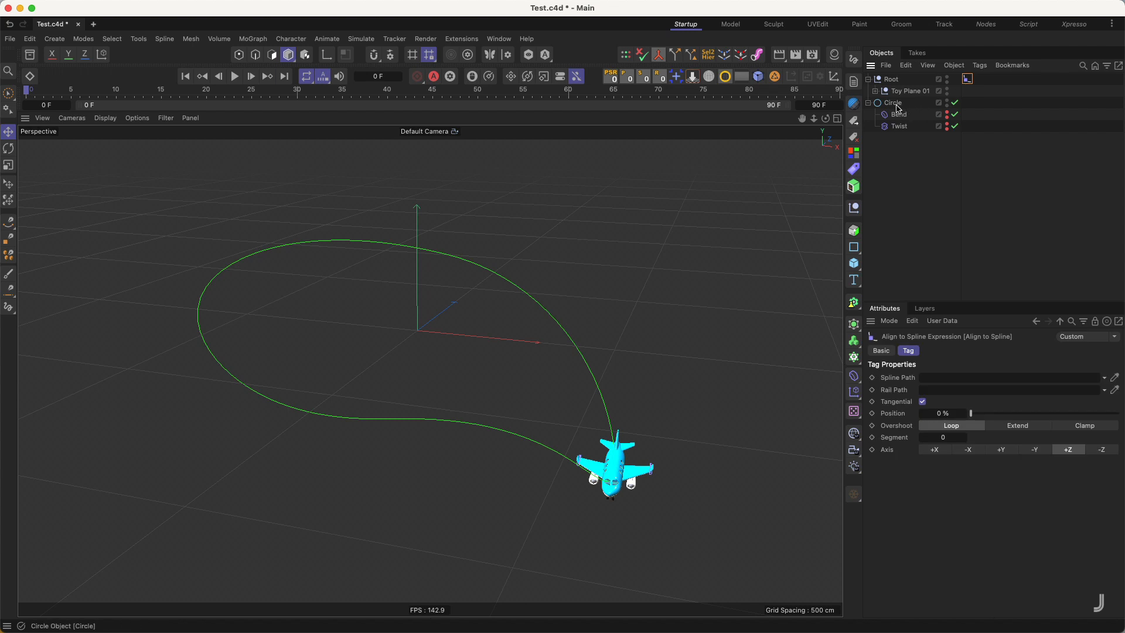
drag(898, 109, 932, 377)
drag(1007, 419, 961, 412)
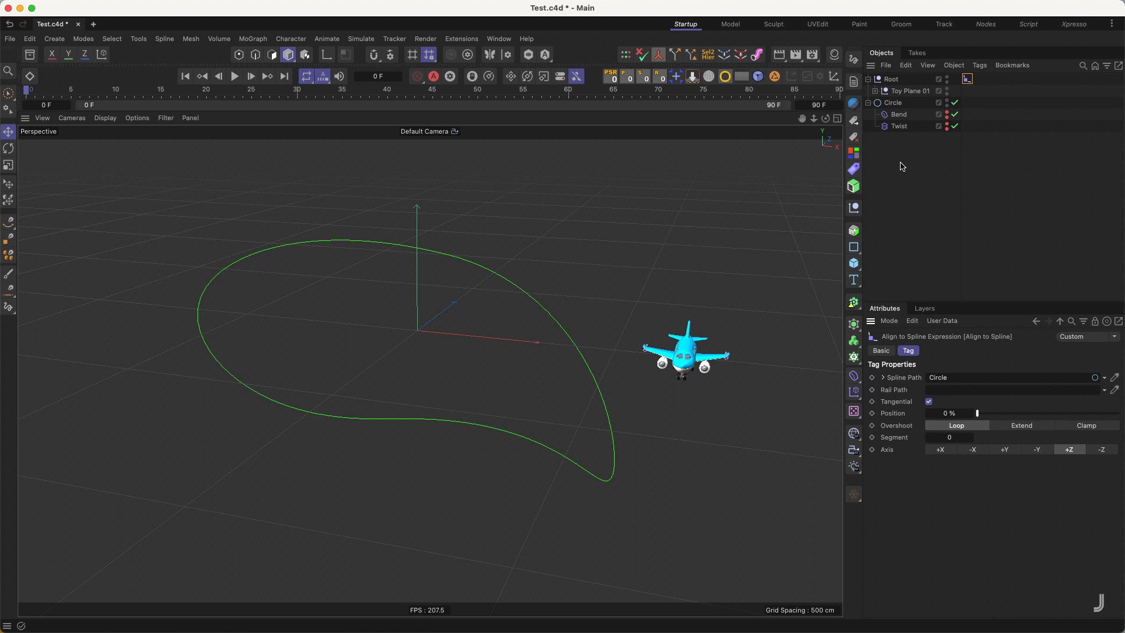
click(890, 160)
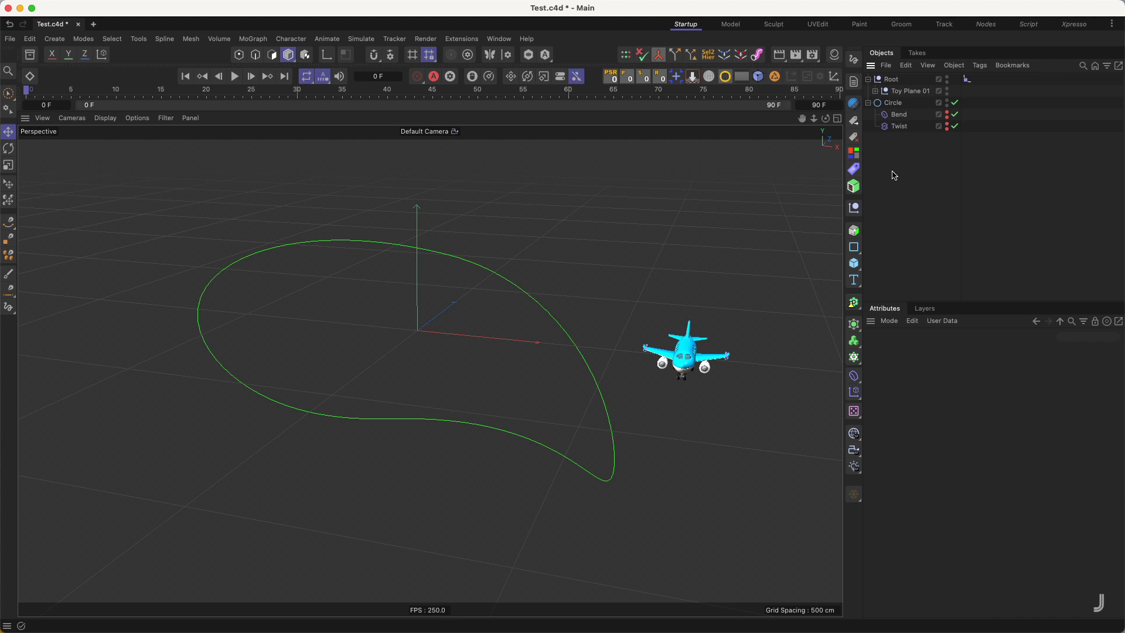
Nest the Circle with its deformers under a Spline Mask, and parent the Spline Mask to a Connect object
alt+drag(450, 358, 481, 331)
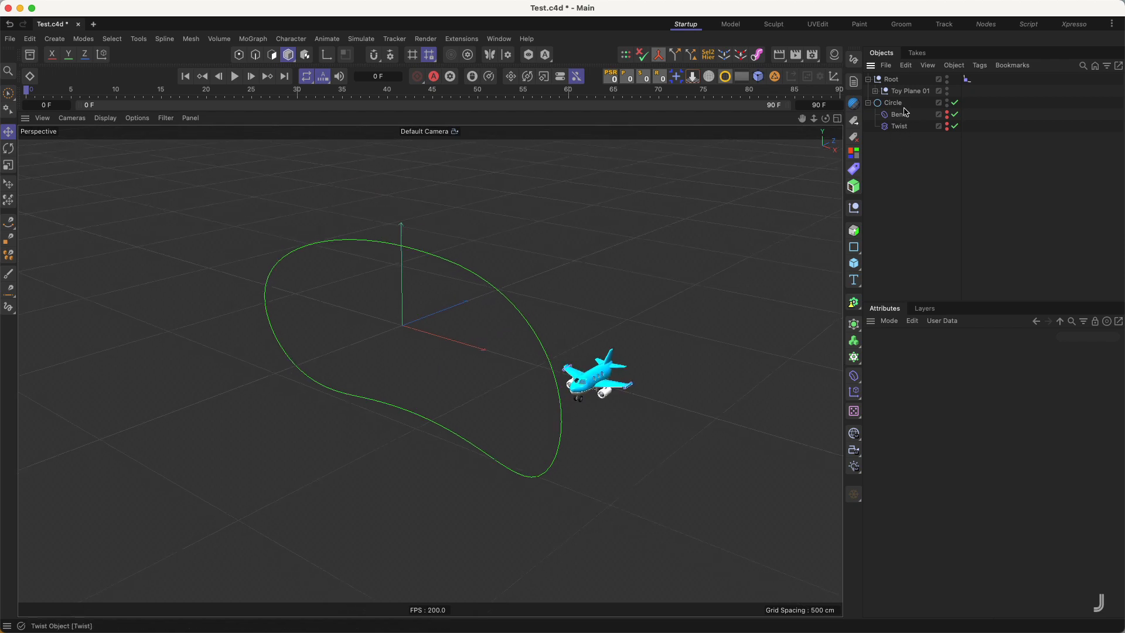
click(893, 103)
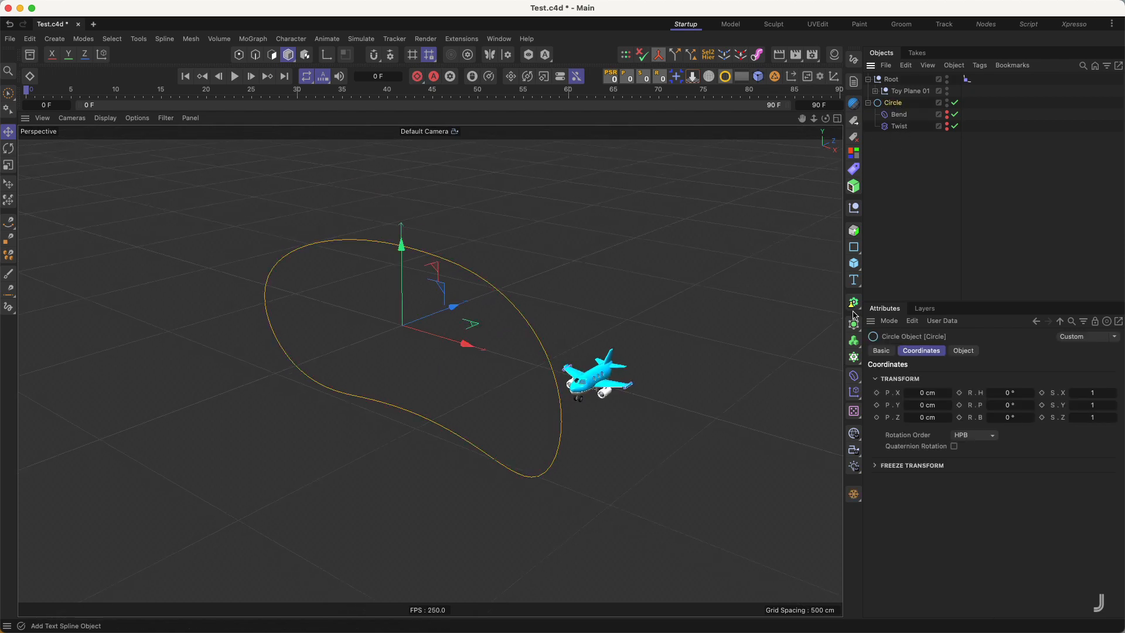
click(854, 324)
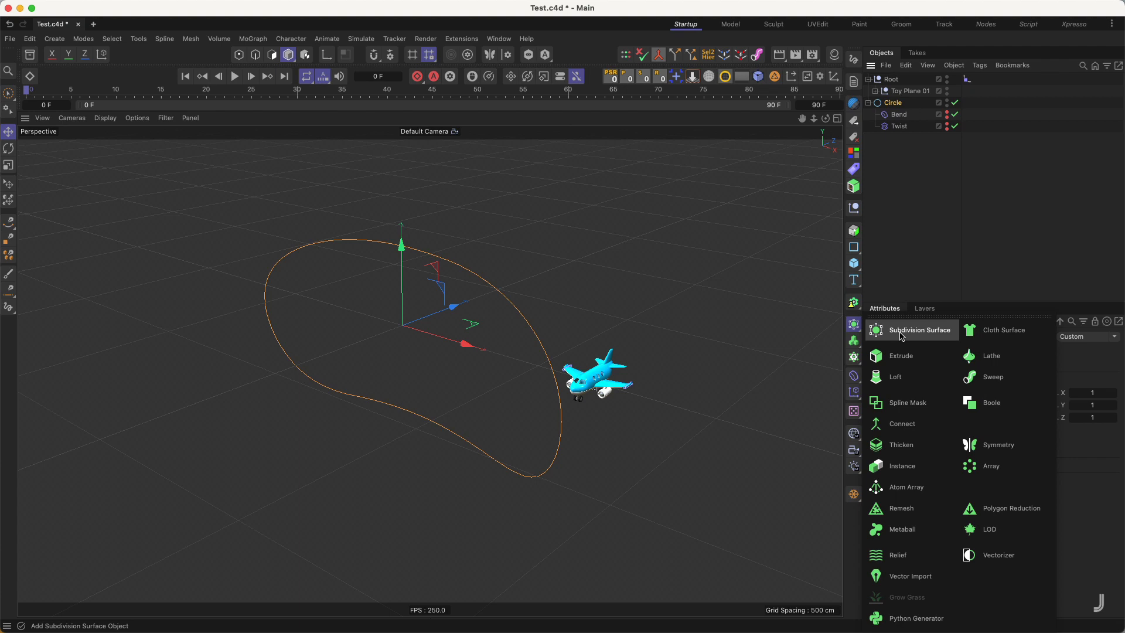
click(903, 405)
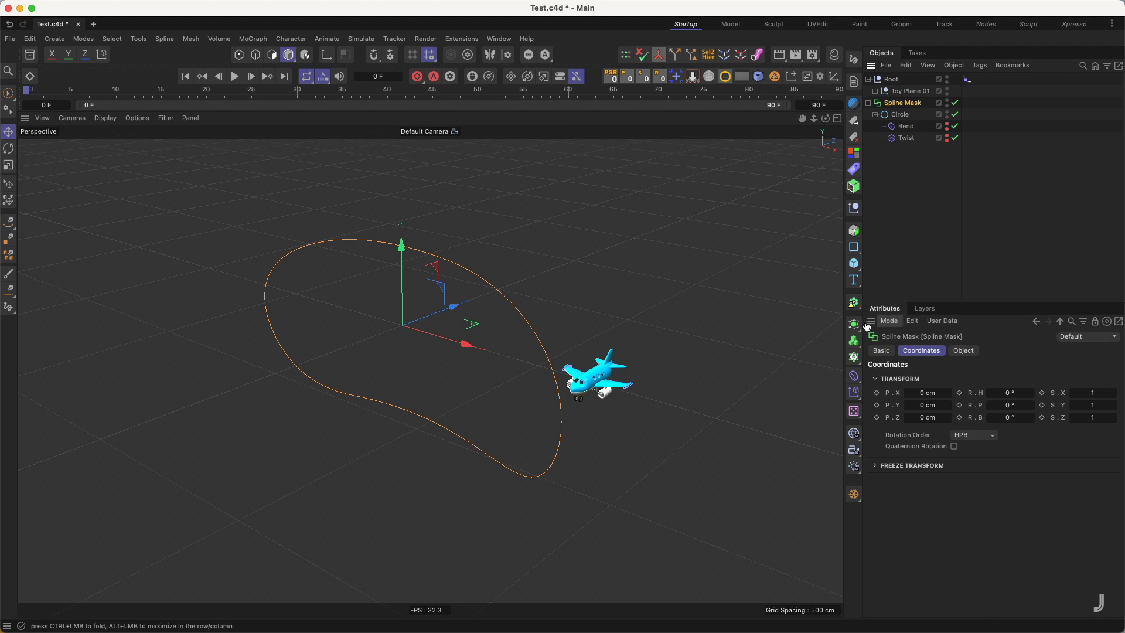
click(855, 325)
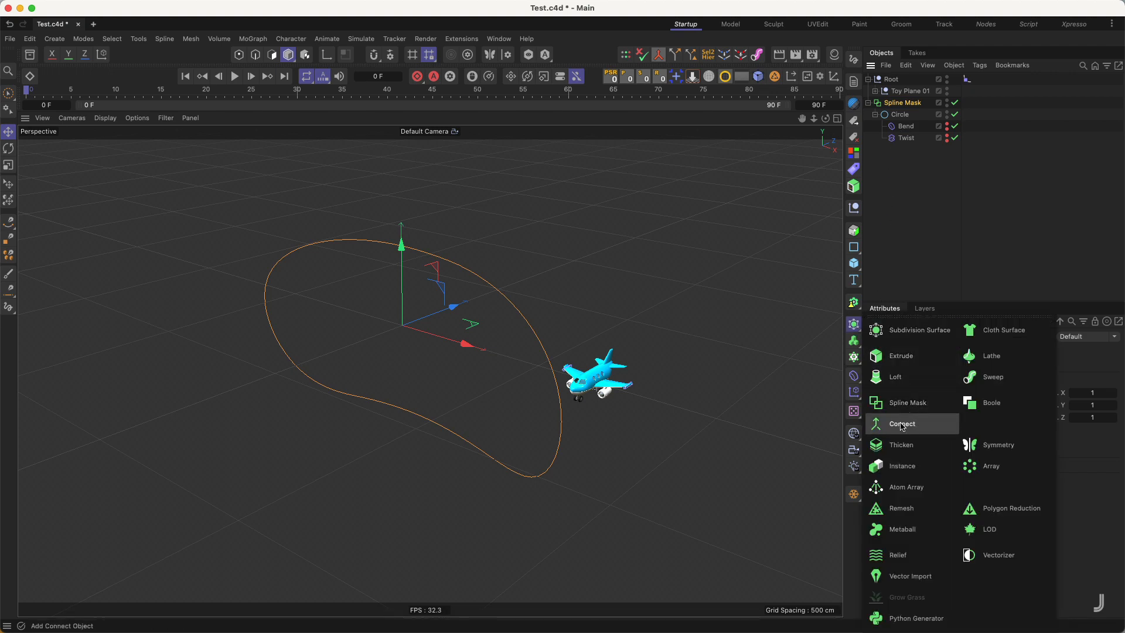
click(902, 424)
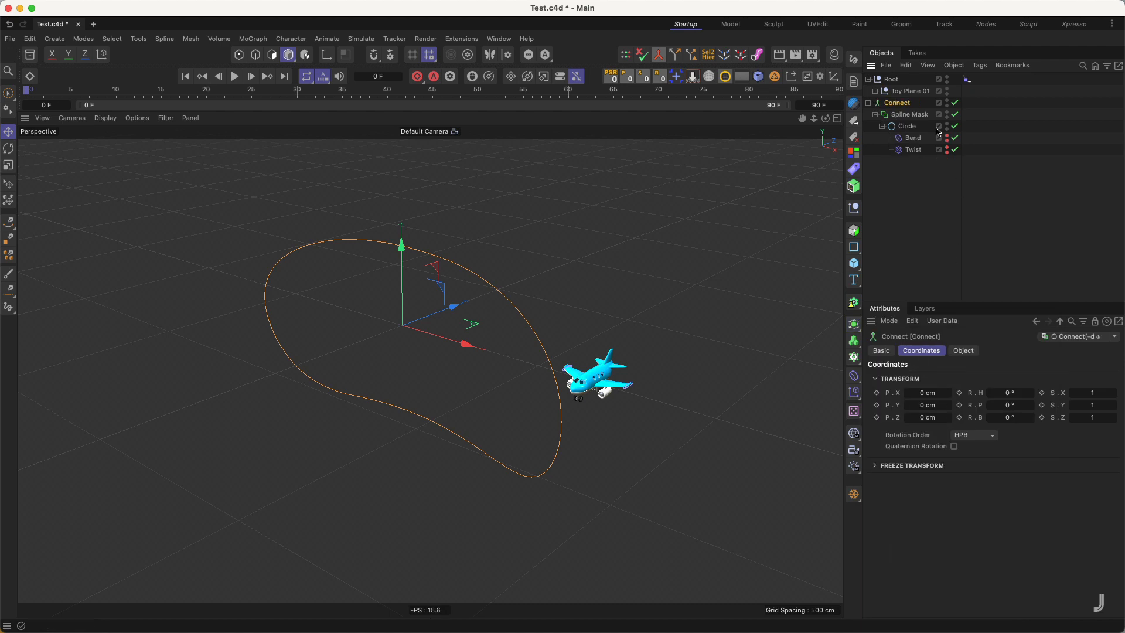
click(963, 351)
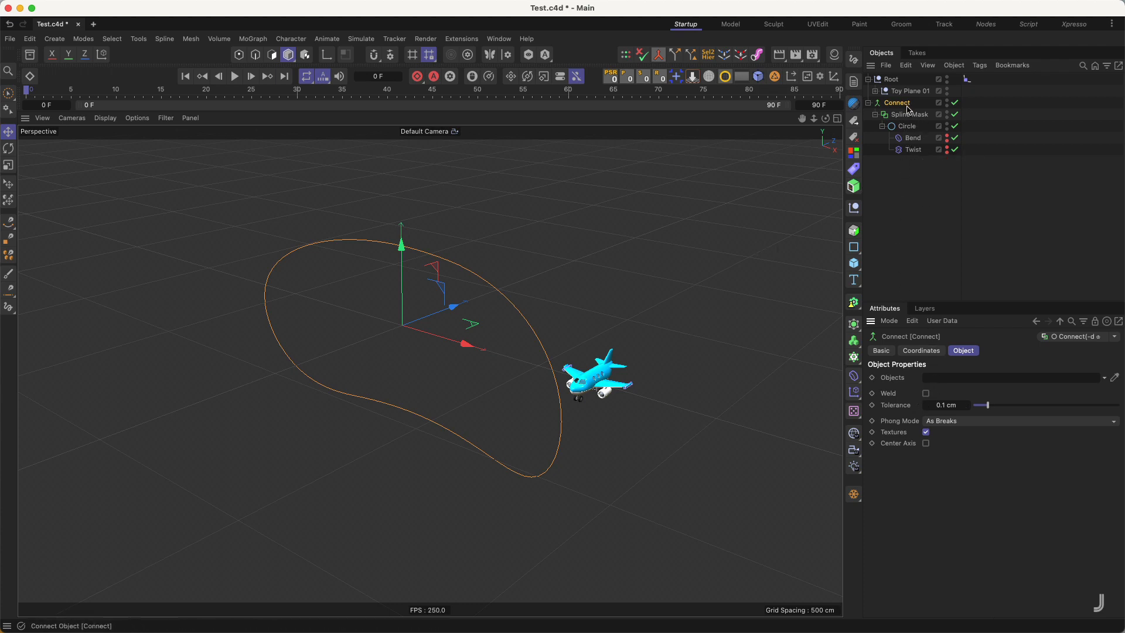
Try the Connect object as the Align to Spline tag's spline path and scrub the position
click(968, 78)
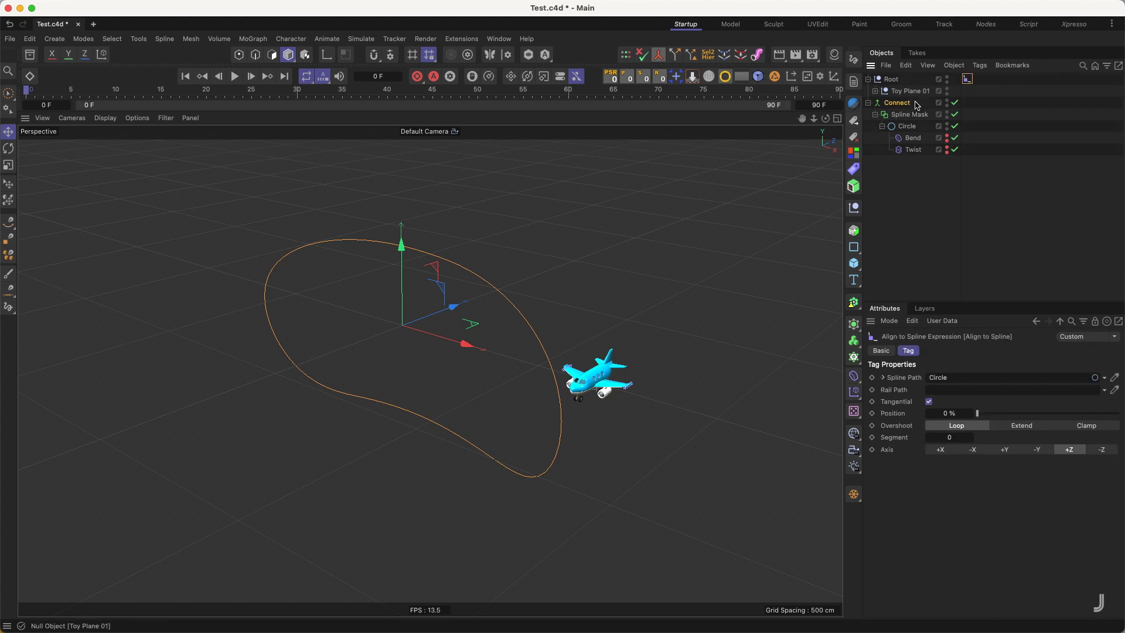
drag(889, 359, 946, 379)
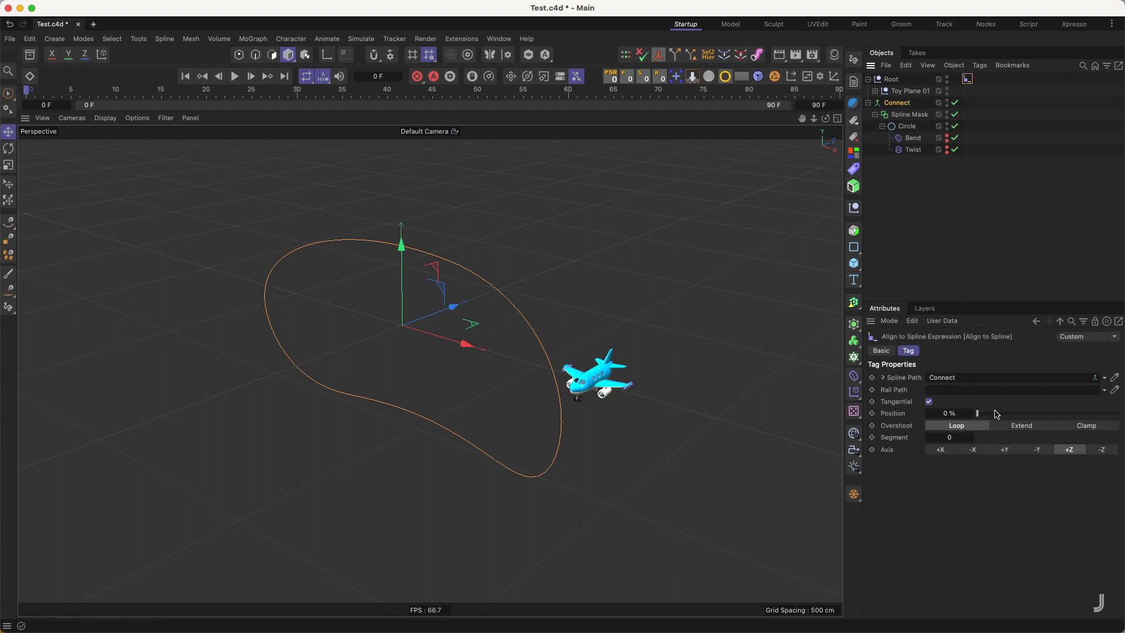
drag(980, 414, 930, 416)
Add a MoSpline below the Connect hierarchy, set it to Spline mode and use Connect as its source spline
drag(854, 357, 898, 486)
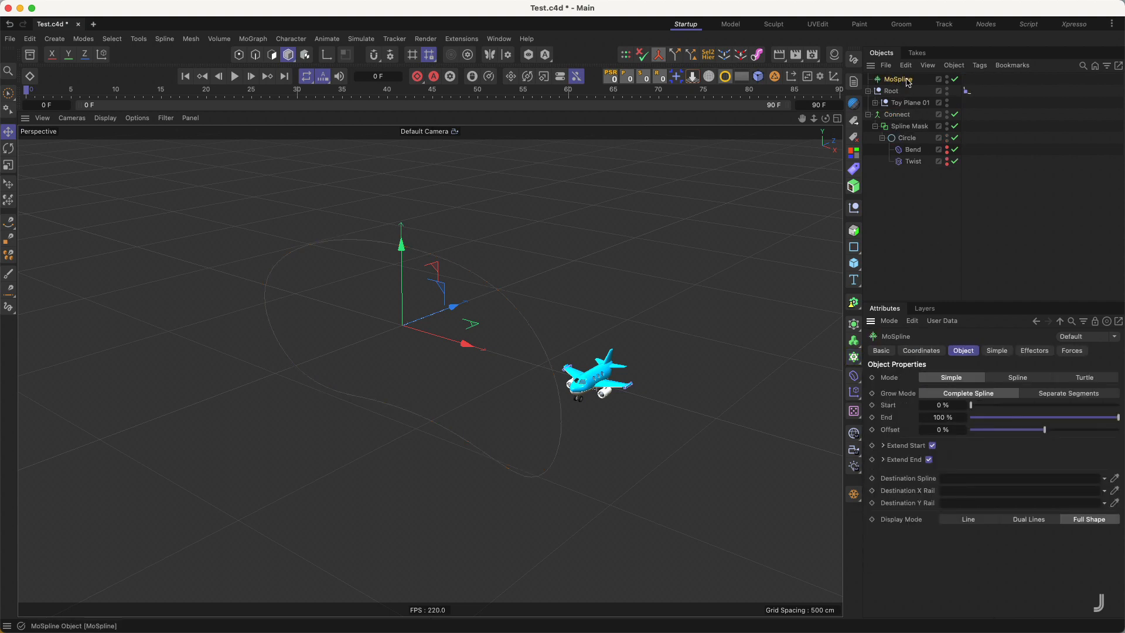
drag(906, 87, 898, 168)
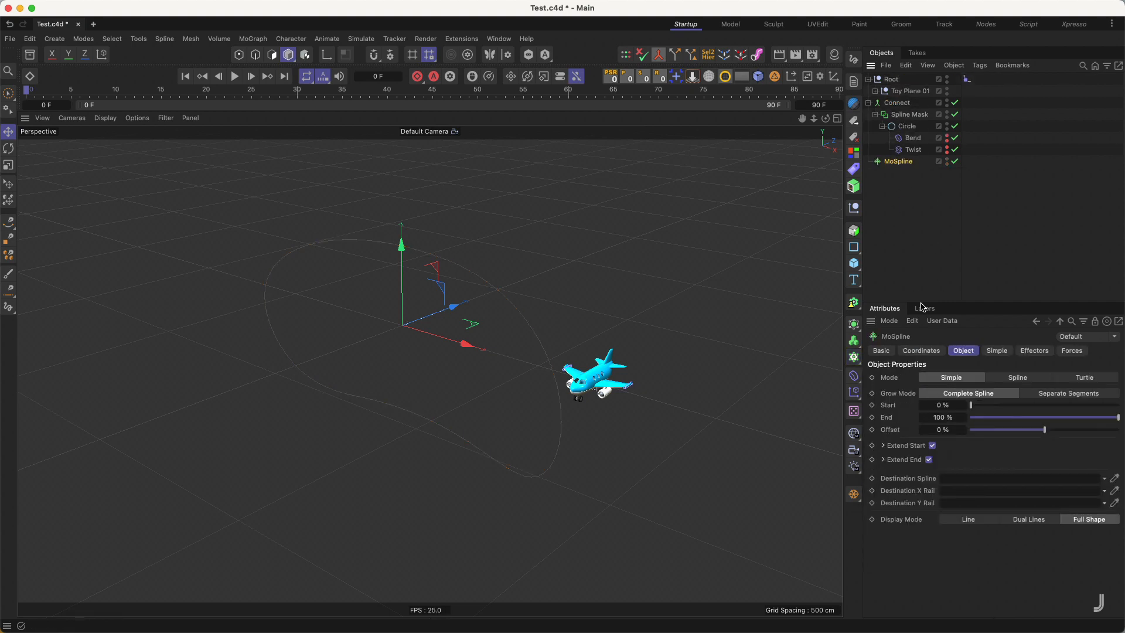
click(1000, 378)
click(994, 351)
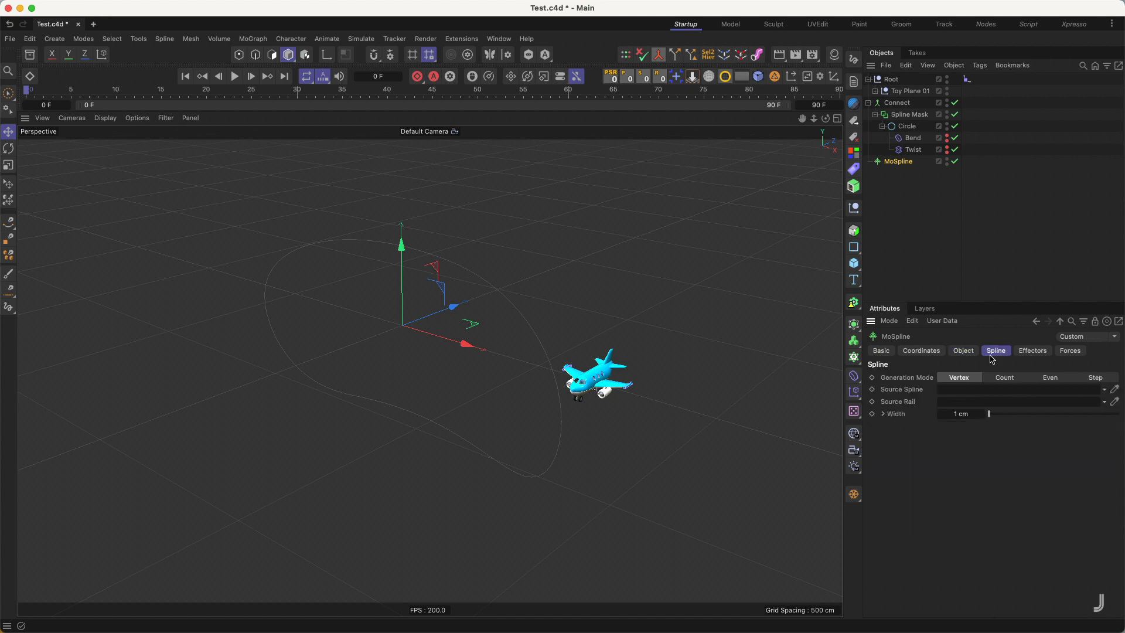
drag(896, 103, 957, 392)
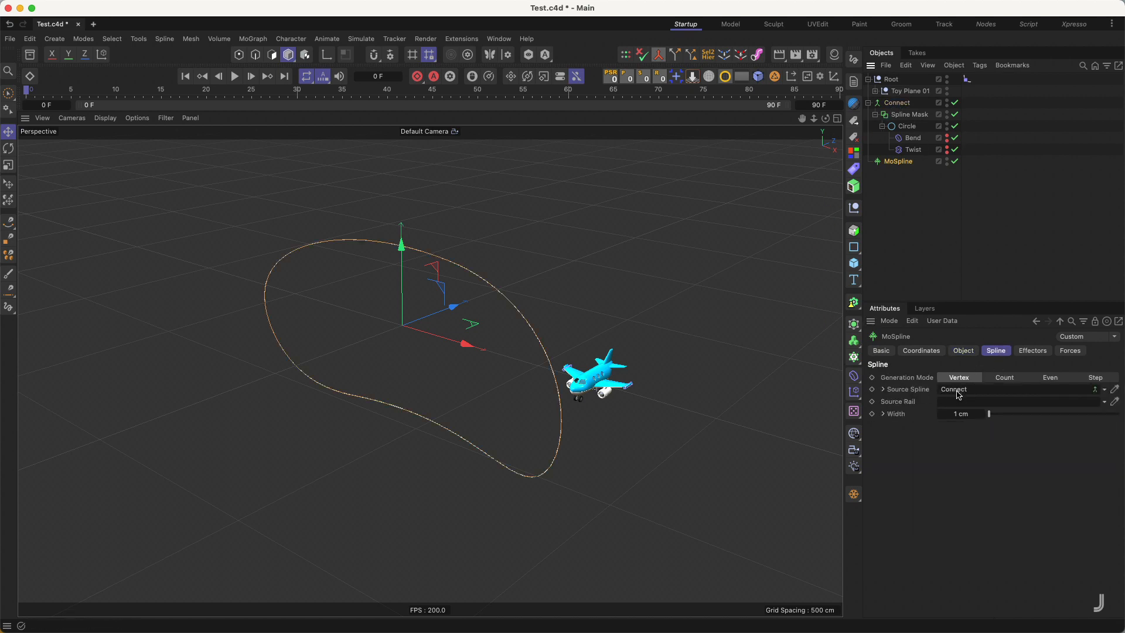
Assign the MoSpline as the Align to Spline tag's spline path and set Position to 33 %
alt+drag(447, 364, 492, 328)
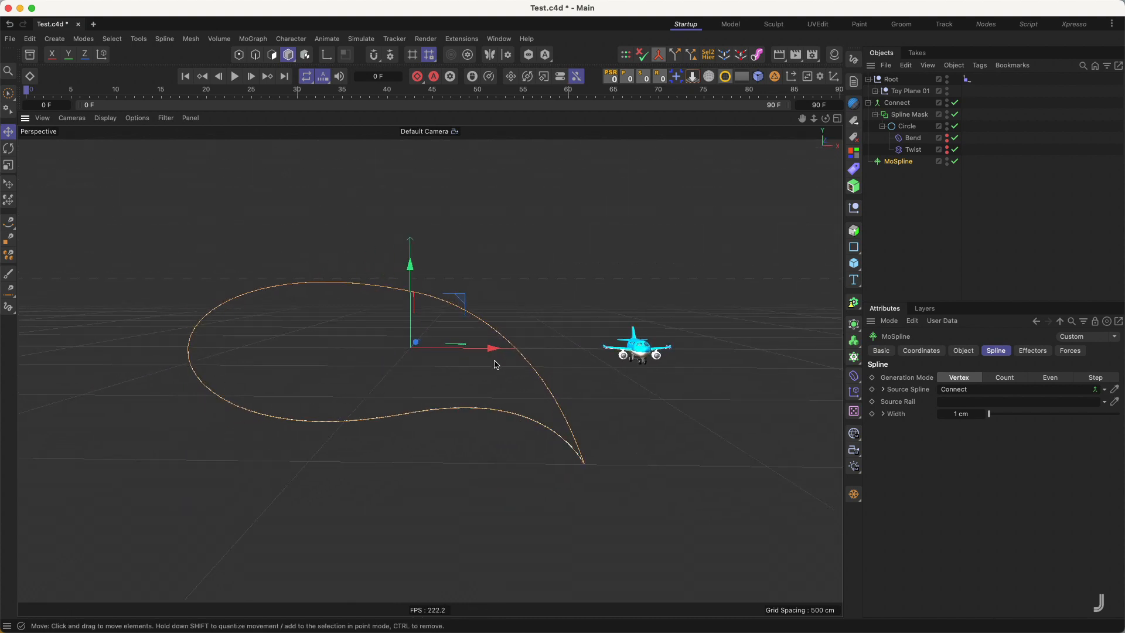
alt+drag(495, 364, 439, 368)
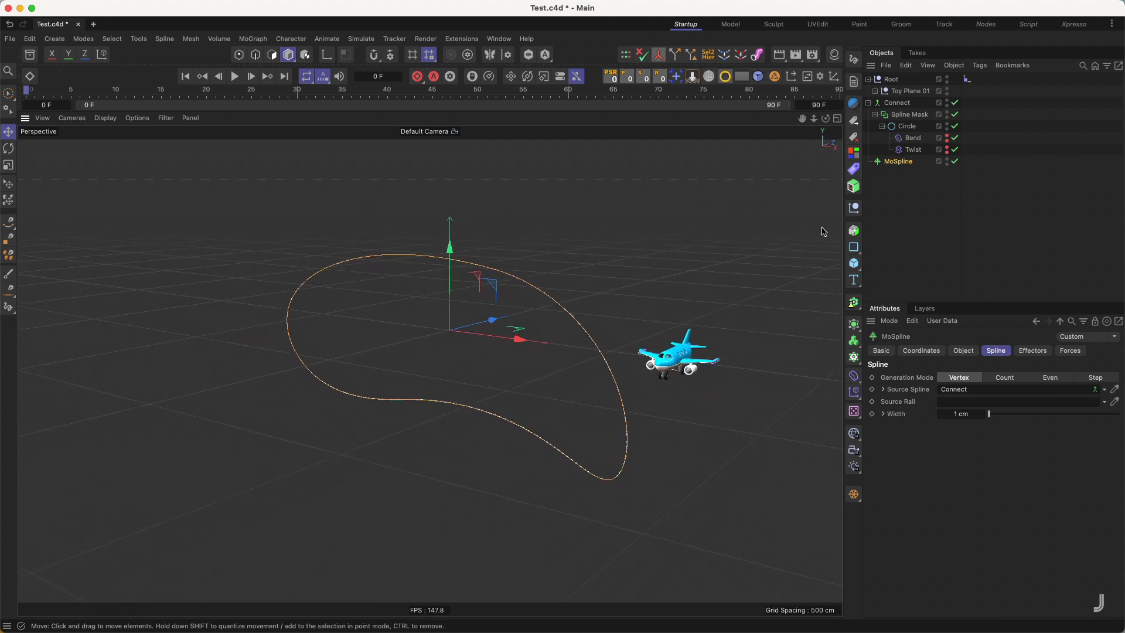
click(967, 80)
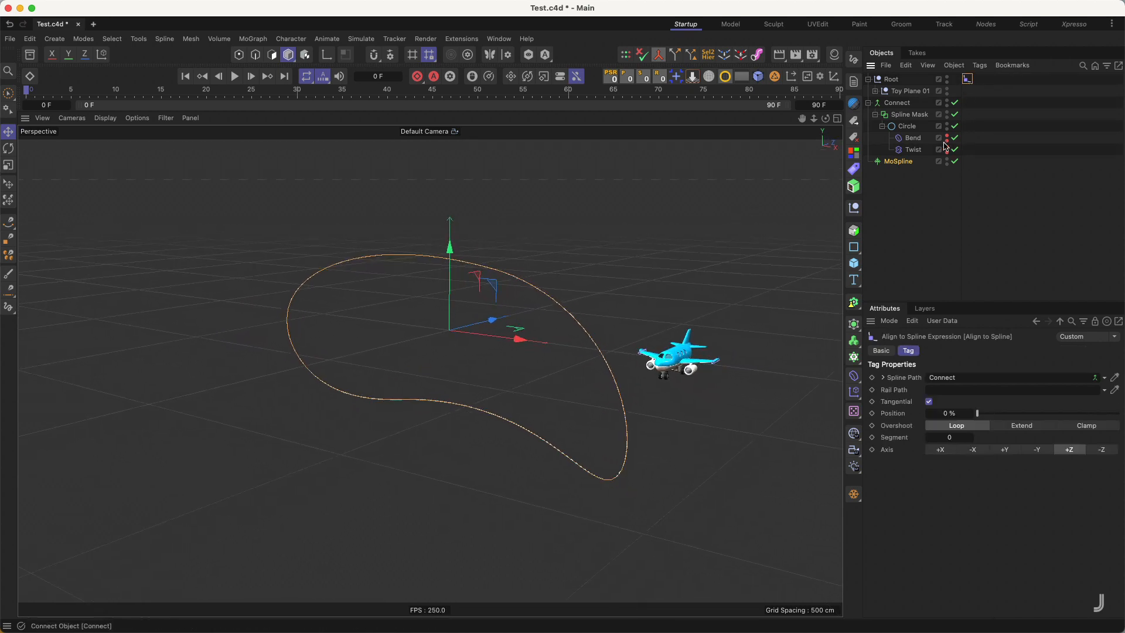
drag(901, 163, 945, 378)
drag(984, 415, 1024, 414)
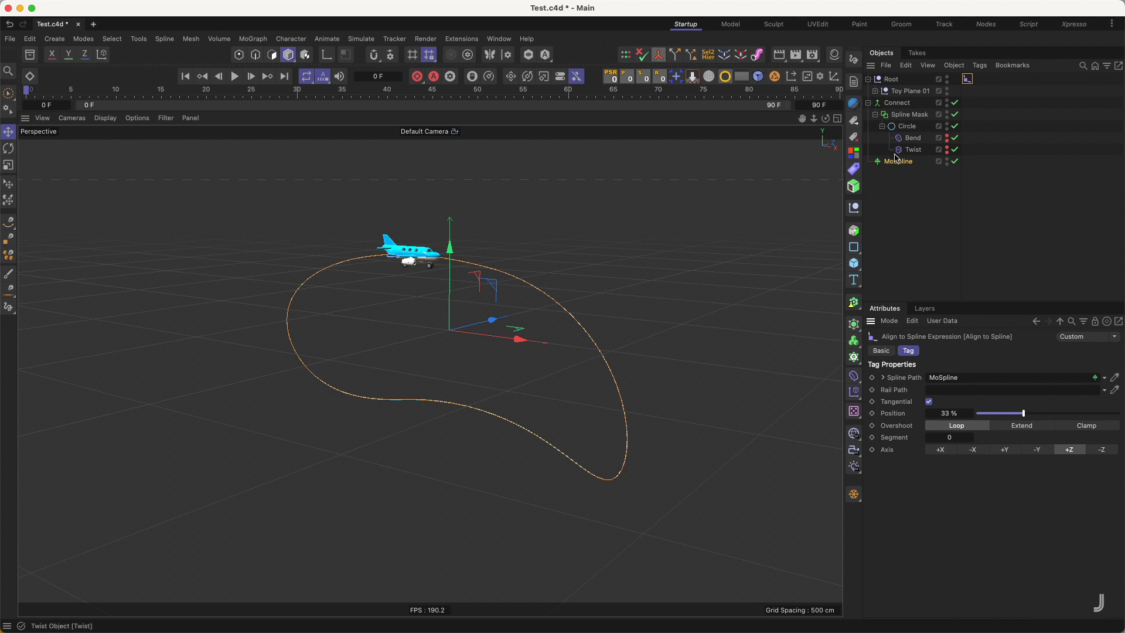
Set the Bend deformer's strength to -64° and select the MoSpline
click(912, 139)
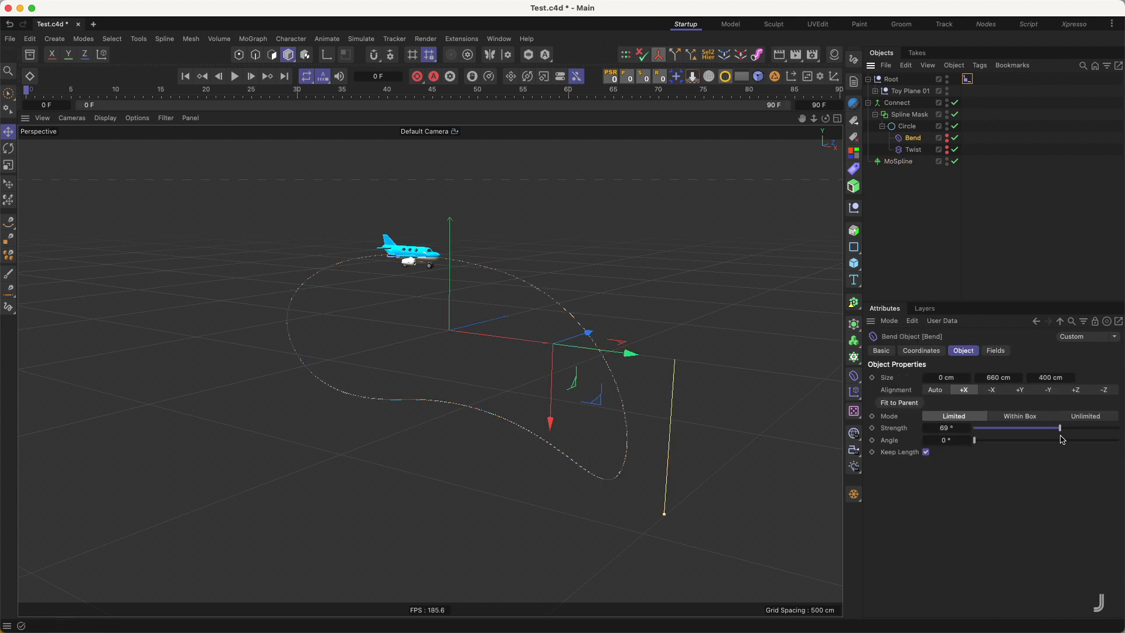
drag(1063, 430, 1034, 429)
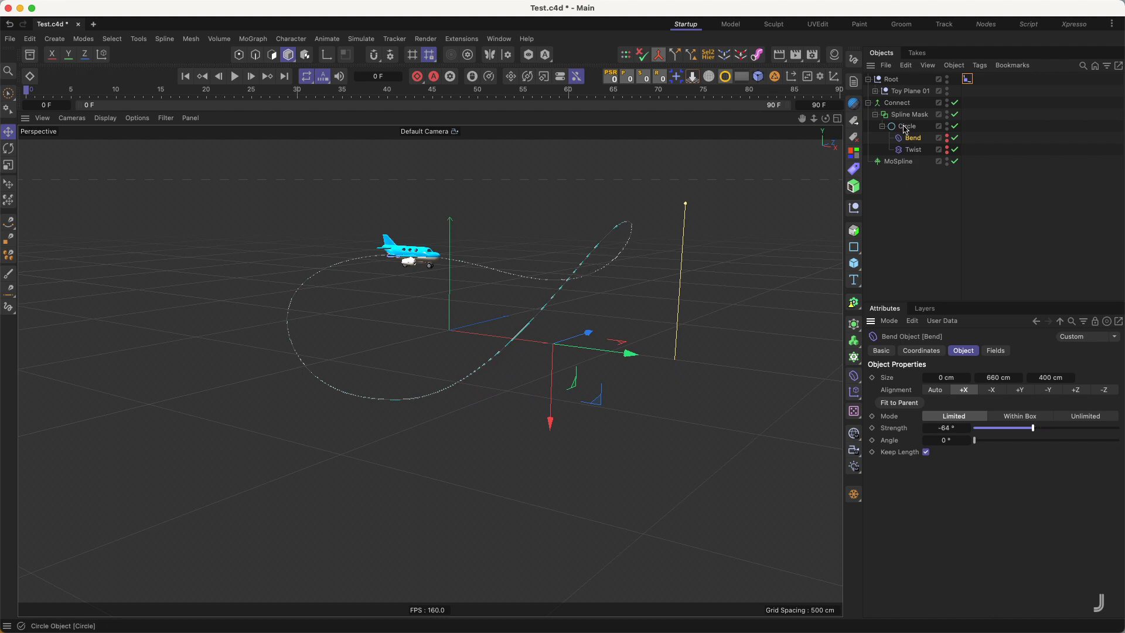
click(898, 161)
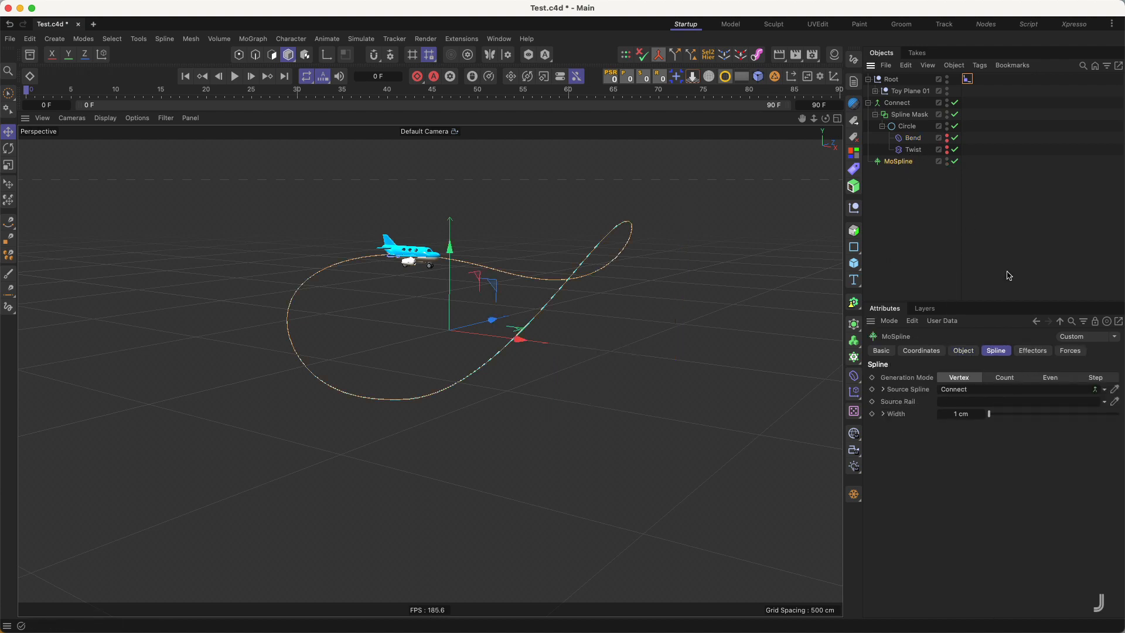
Set the Align to Spline tag's Position to 0 % to place the plane at the start of the spline
click(968, 79)
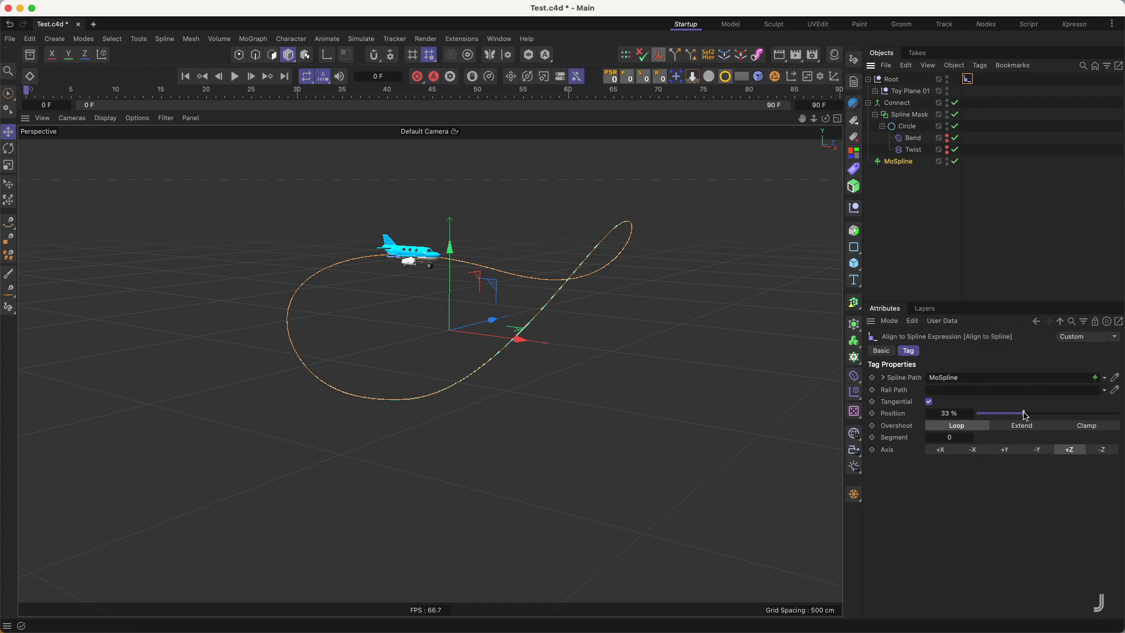
drag(1026, 416, 961, 415)
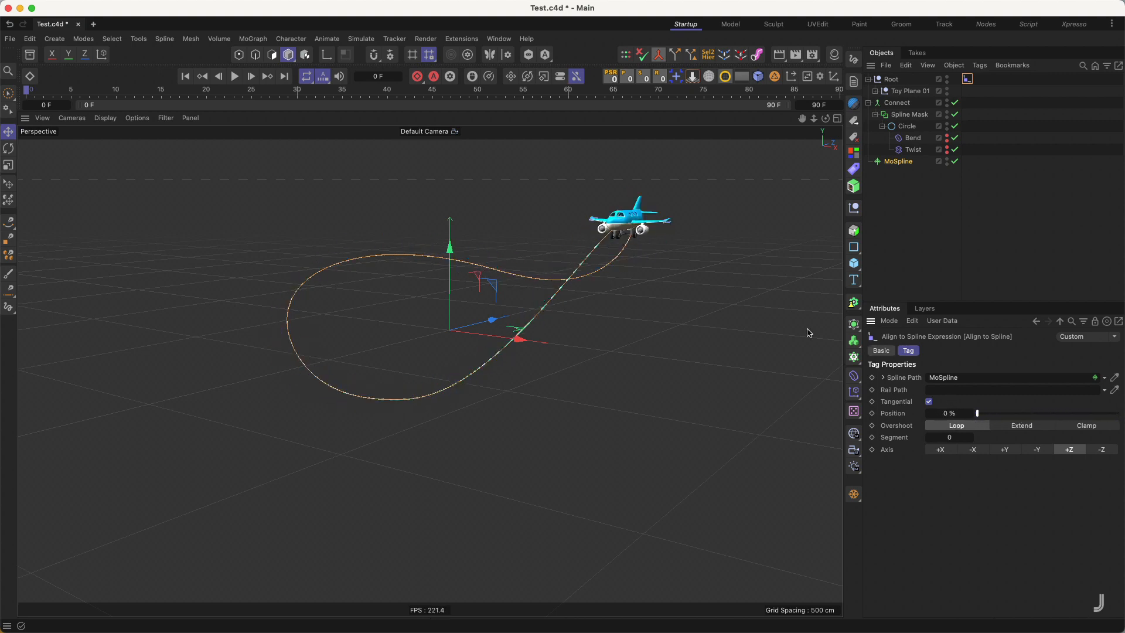
alt+drag(552, 324, 608, 299)
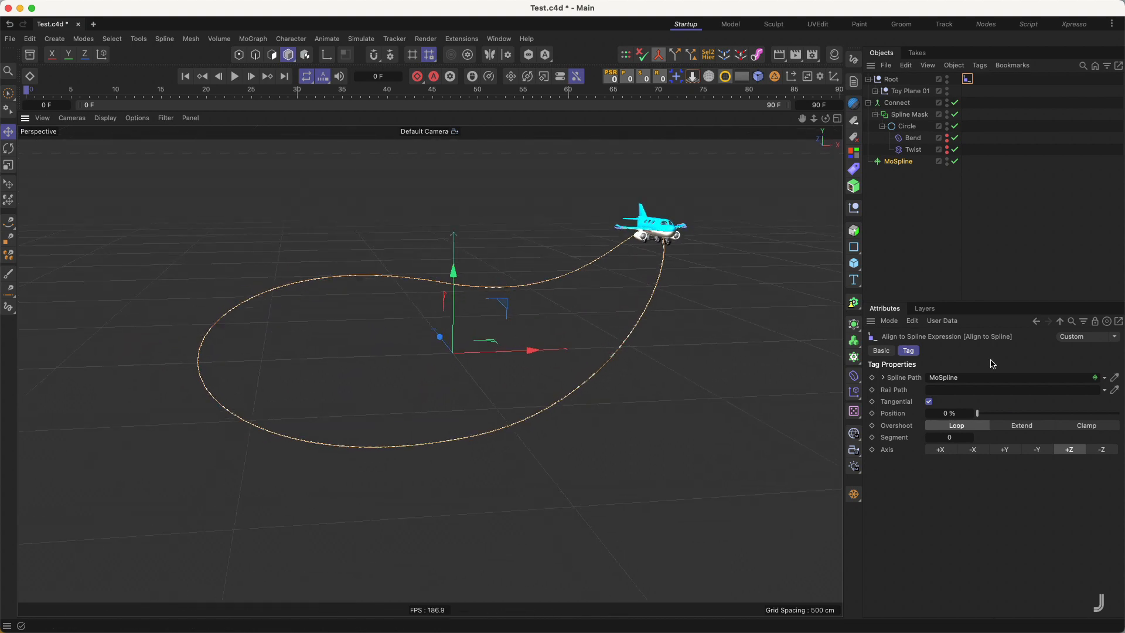
Scrub the tag's Position between -1 % and 0 % to examine the plane's orientation around the spline's start point
drag(950, 414, 971, 424)
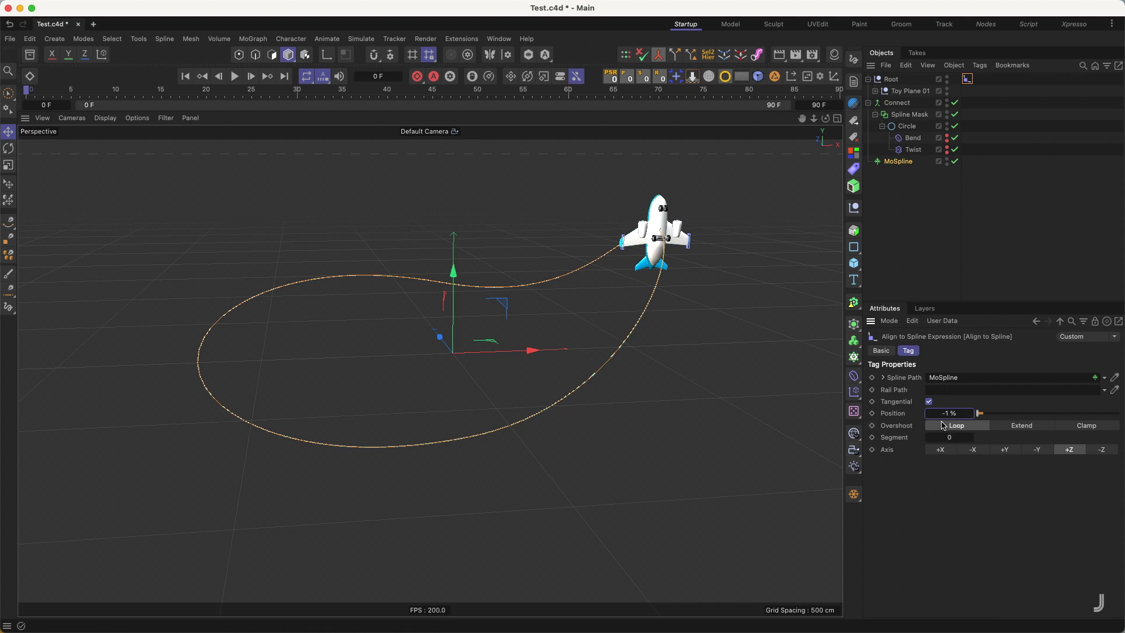
click(980, 413)
drag(980, 414, 947, 414)
click(971, 414)
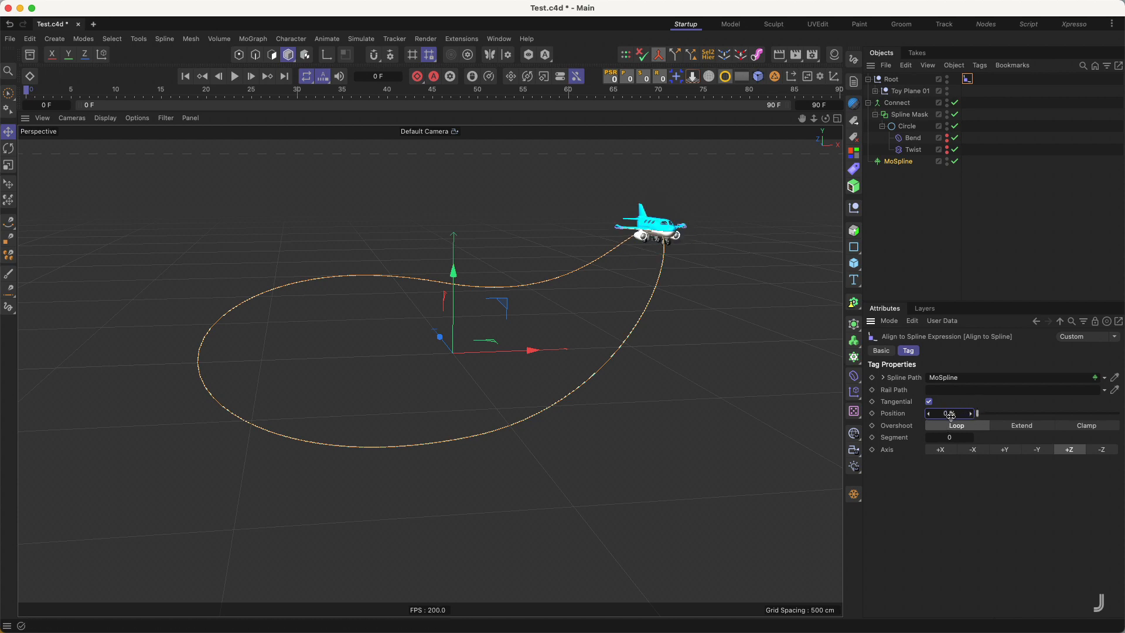
drag(946, 413, 946, 414)
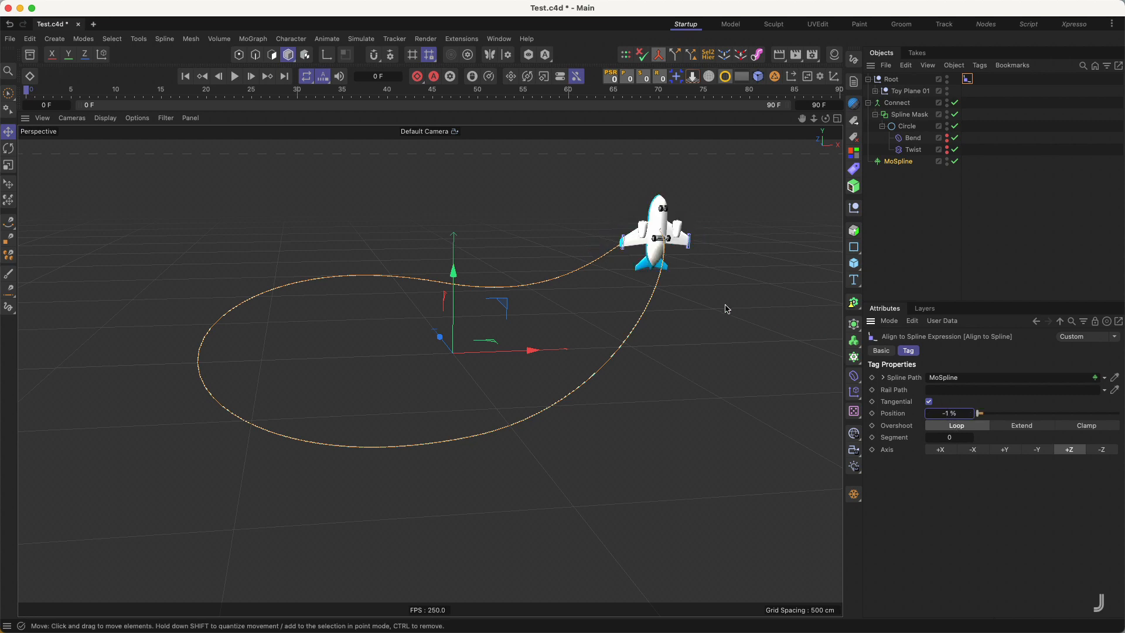
click(971, 414)
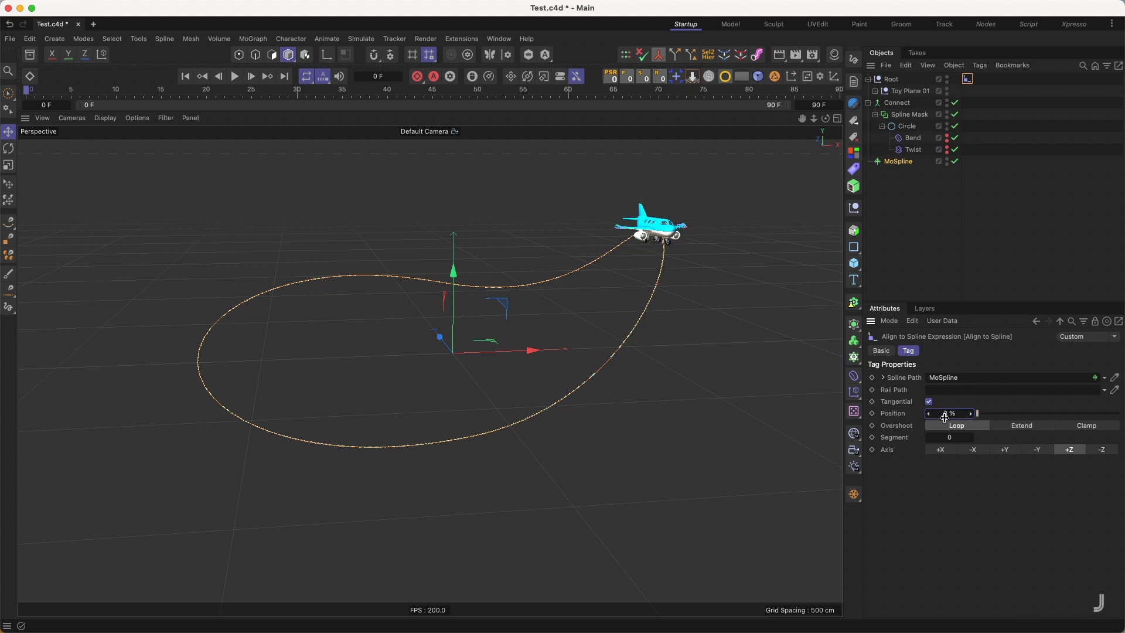
Review the MoSpline's object properties and set the Align to Spline tag's Position to 33 %
click(896, 163)
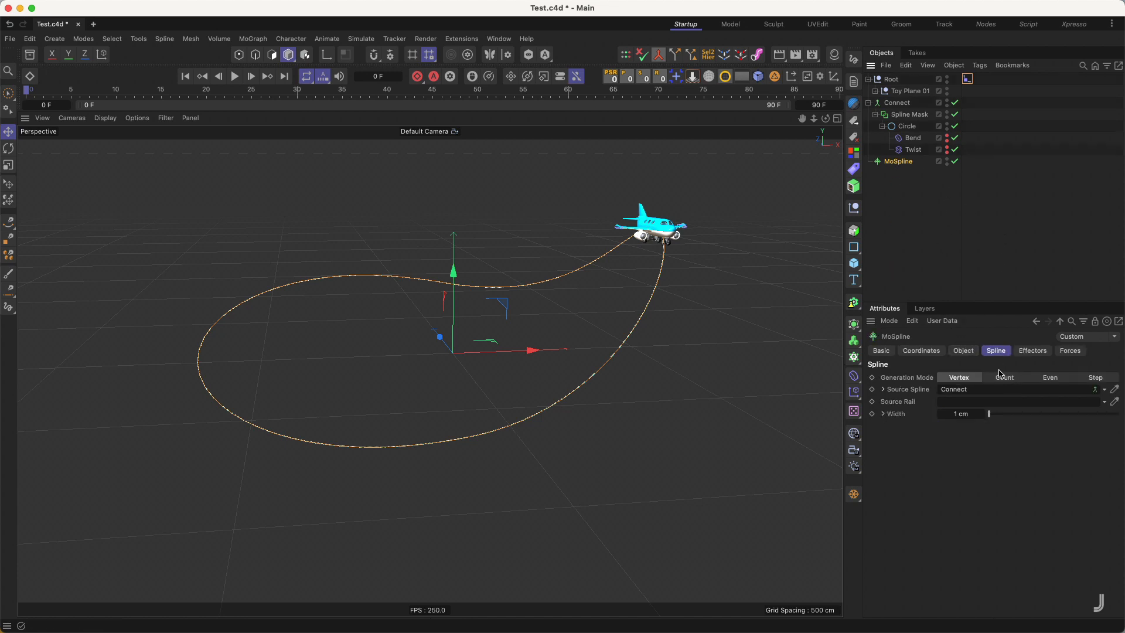
click(963, 350)
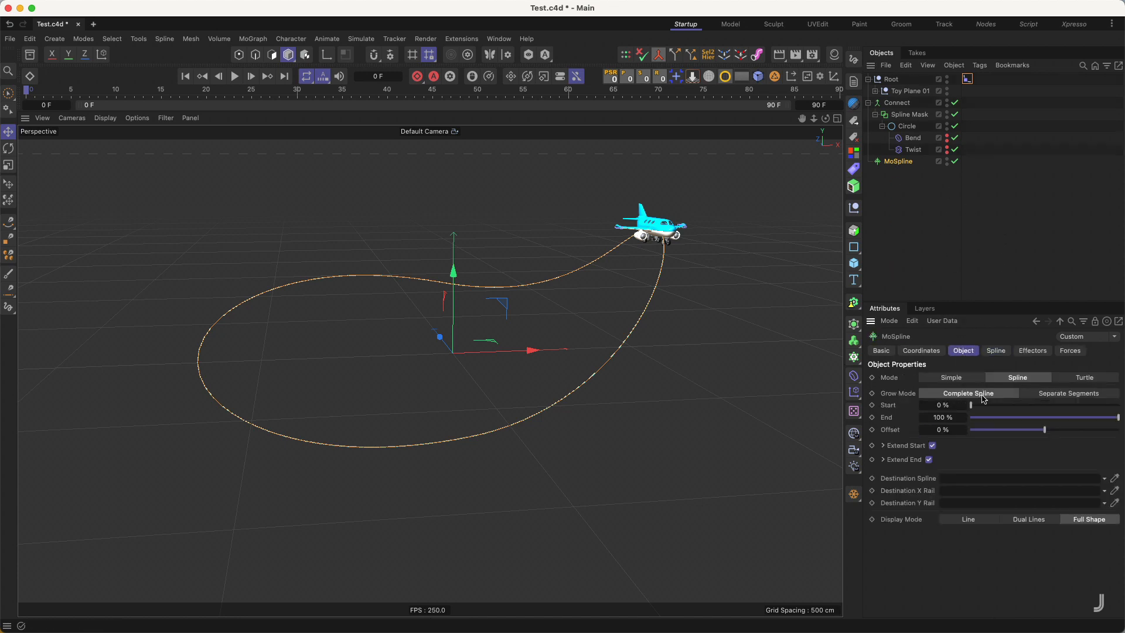
click(943, 418)
click(968, 79)
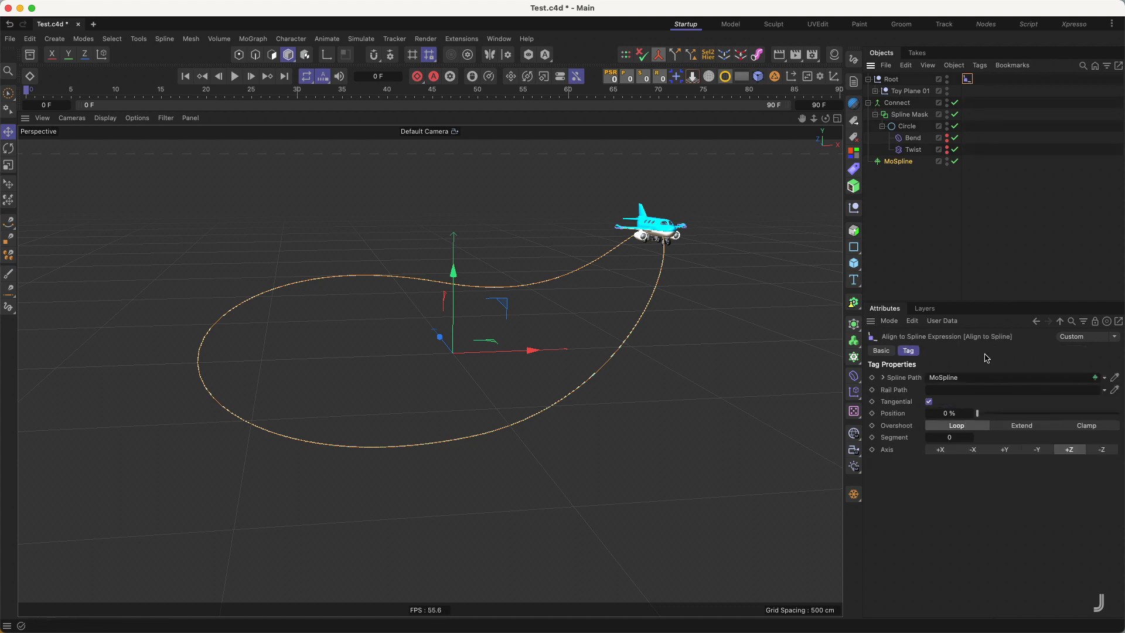
drag(951, 414, 1021, 412)
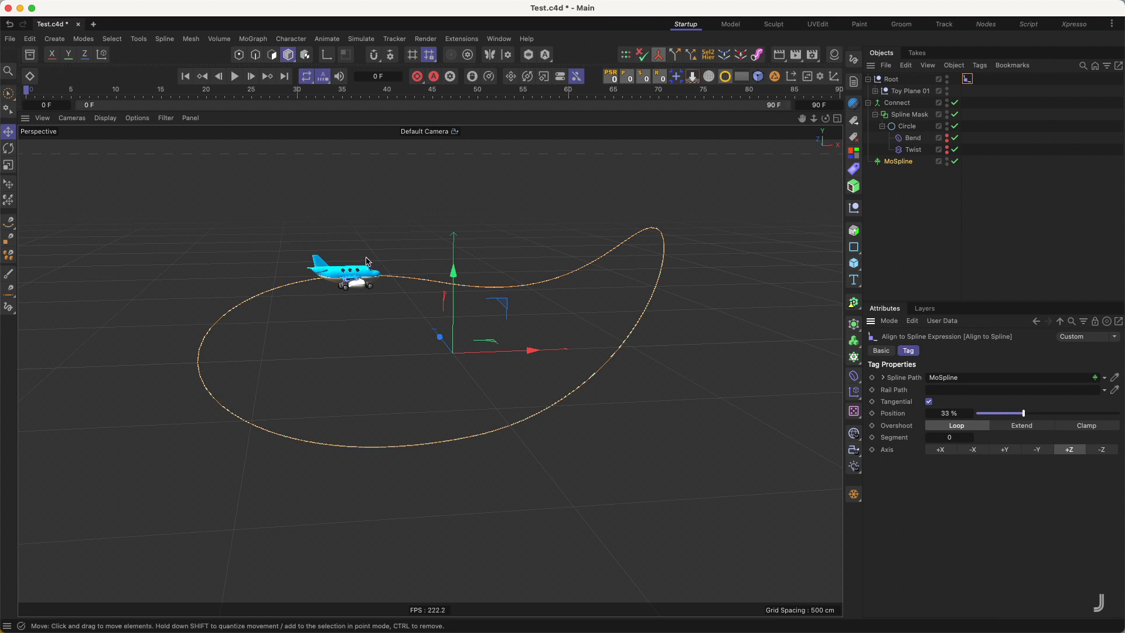
Rotate the Toy Plane 01 null inside Root by setting its heading rotation (R.H) to 180°
click(905, 91)
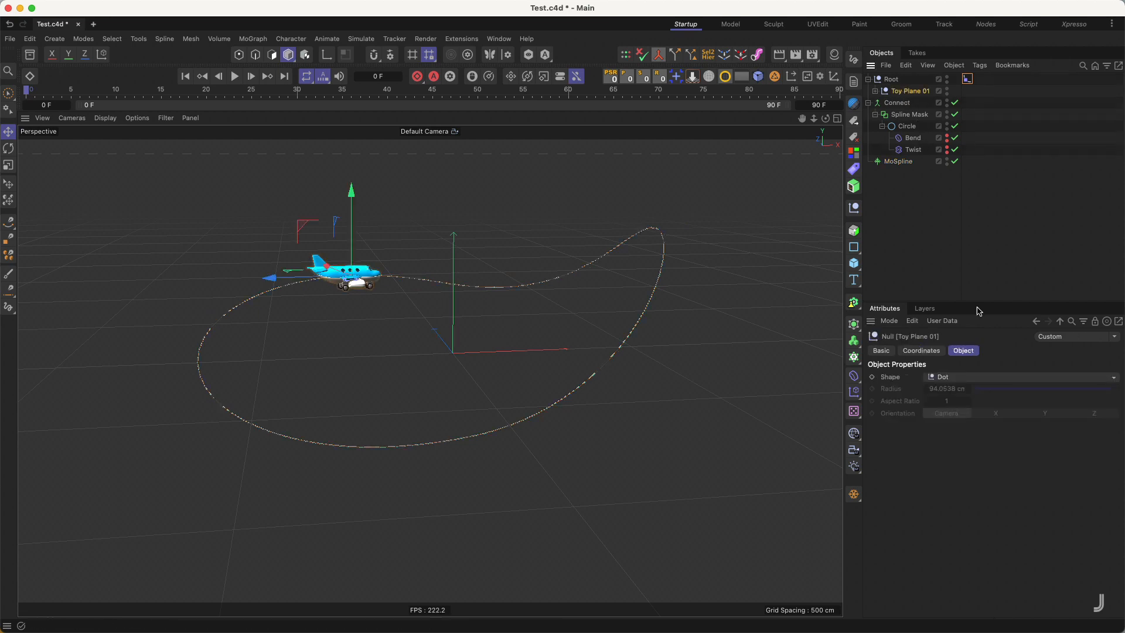
click(921, 350)
drag(1018, 391, 1015, 391)
click(1016, 391)
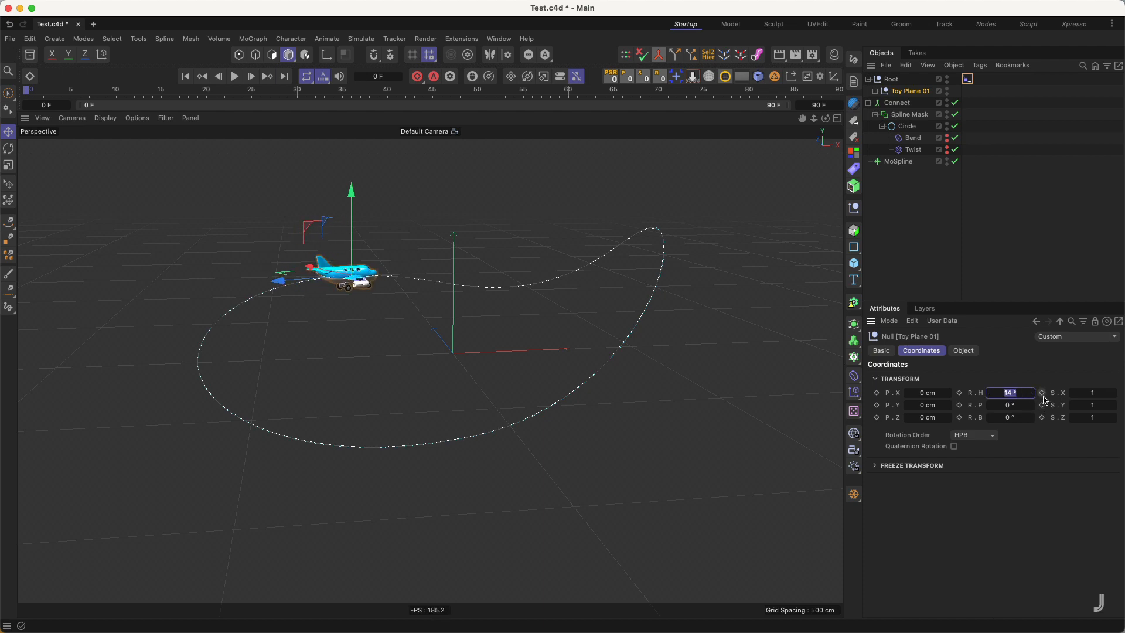
text(180)
key(Return)
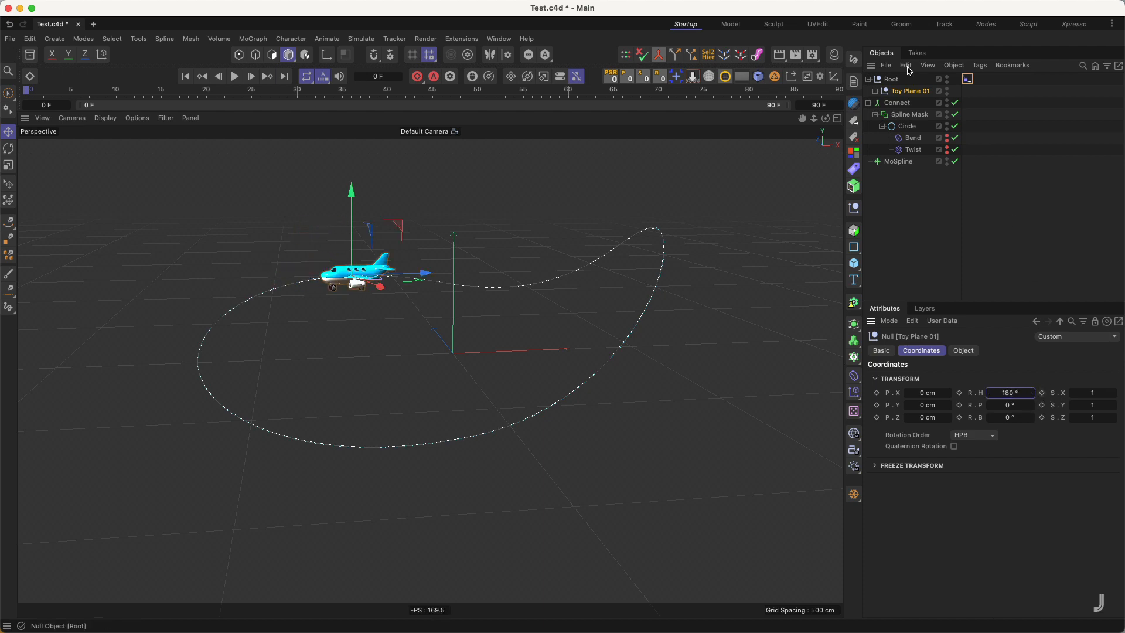
Scrub the Align to Spline tag's Position to 176 % to move the plane along the looping path, and clear the selection
click(966, 81)
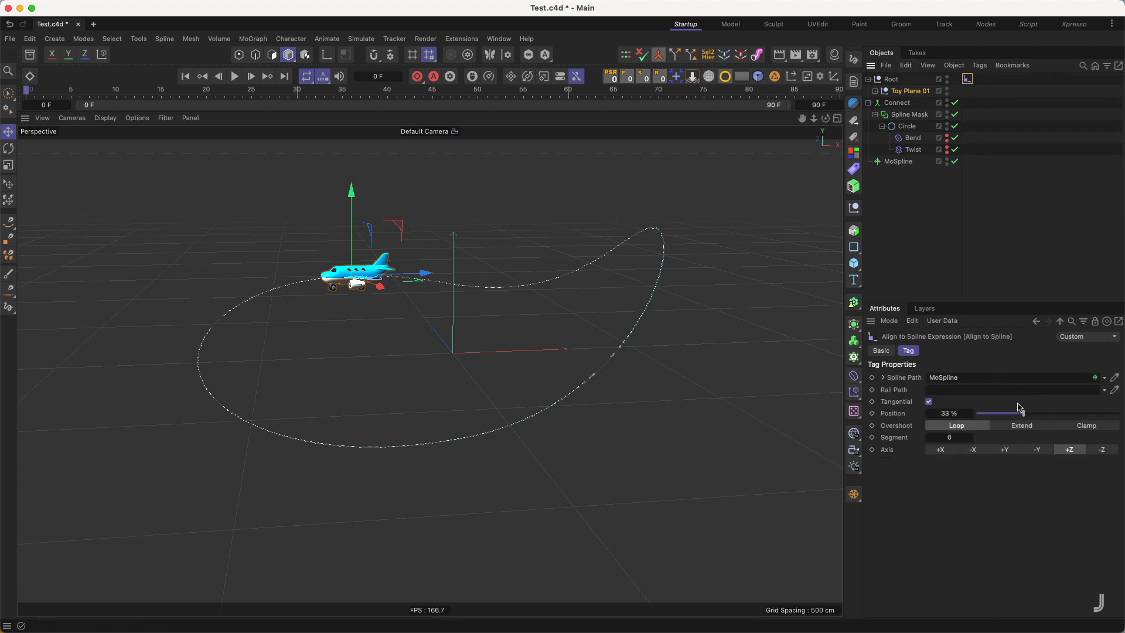
drag(1023, 414, 1124, 406)
drag(946, 413, 998, 405)
click(967, 88)
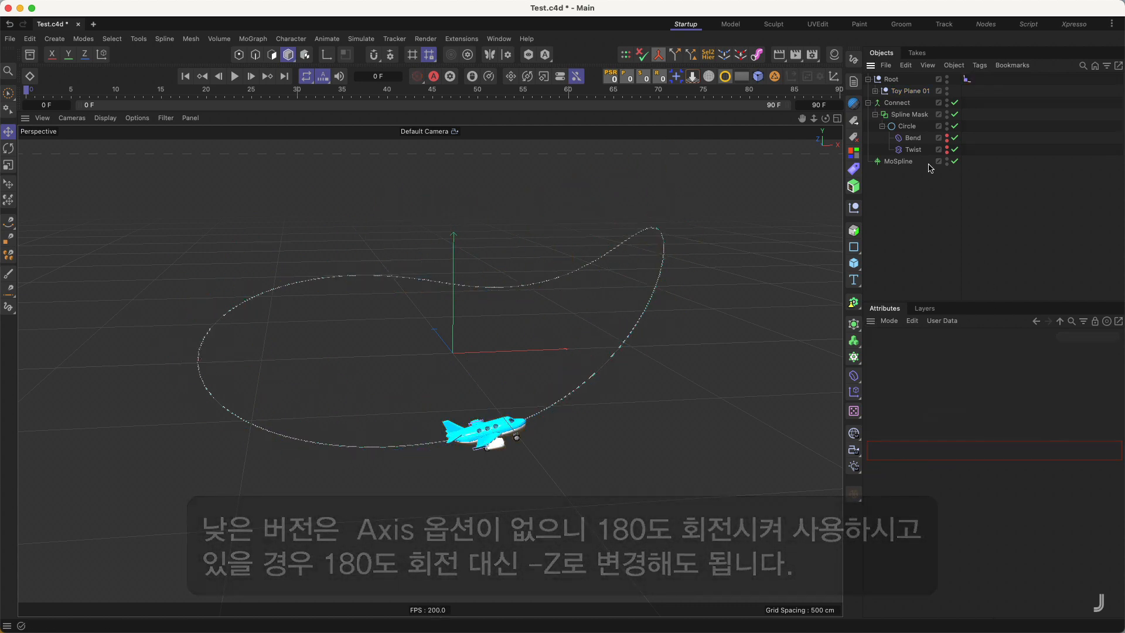
click(968, 80)
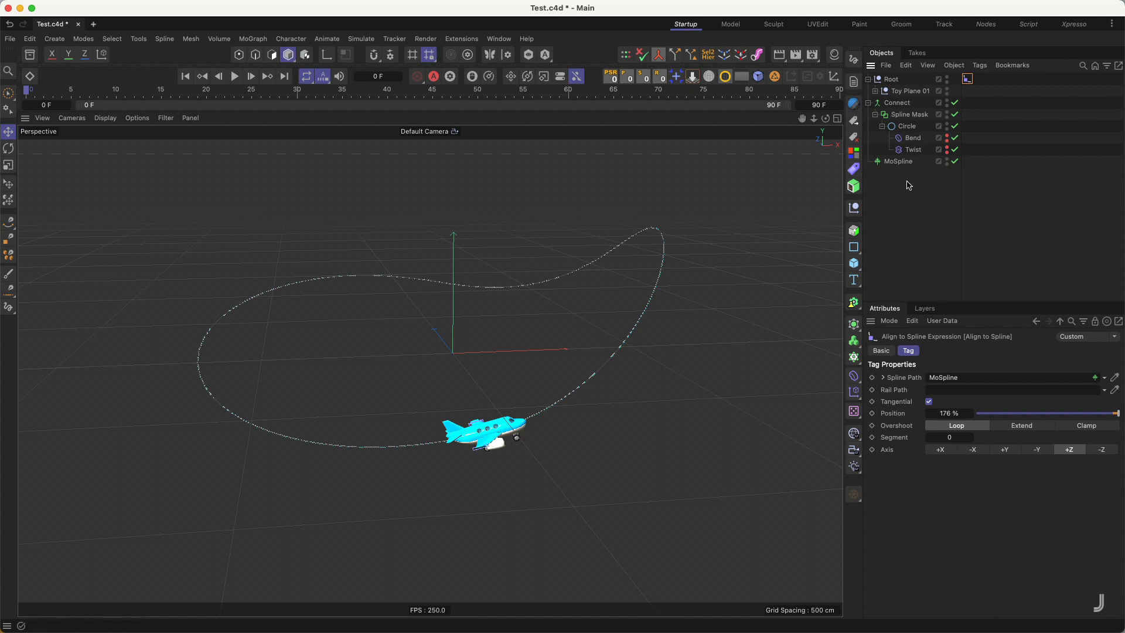
click(900, 199)
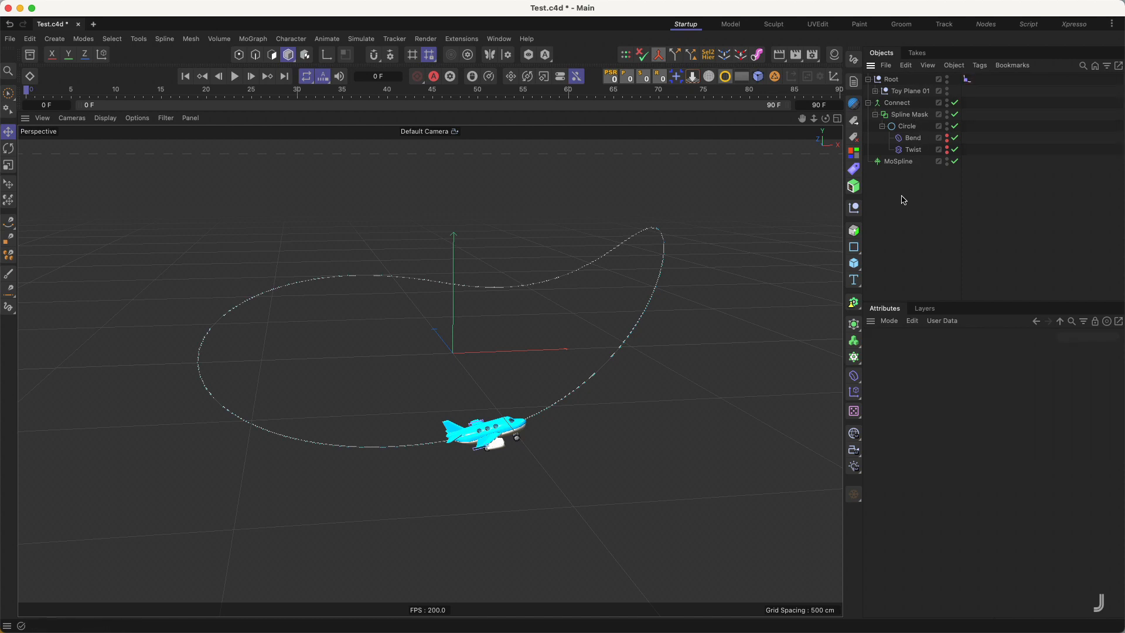
mouse_move(490, 346)
alt+mouse_down()
mouse_move(412, 360)
mouse_move(473, 345)
mouse_move(476, 358)
alt+mouse_up()
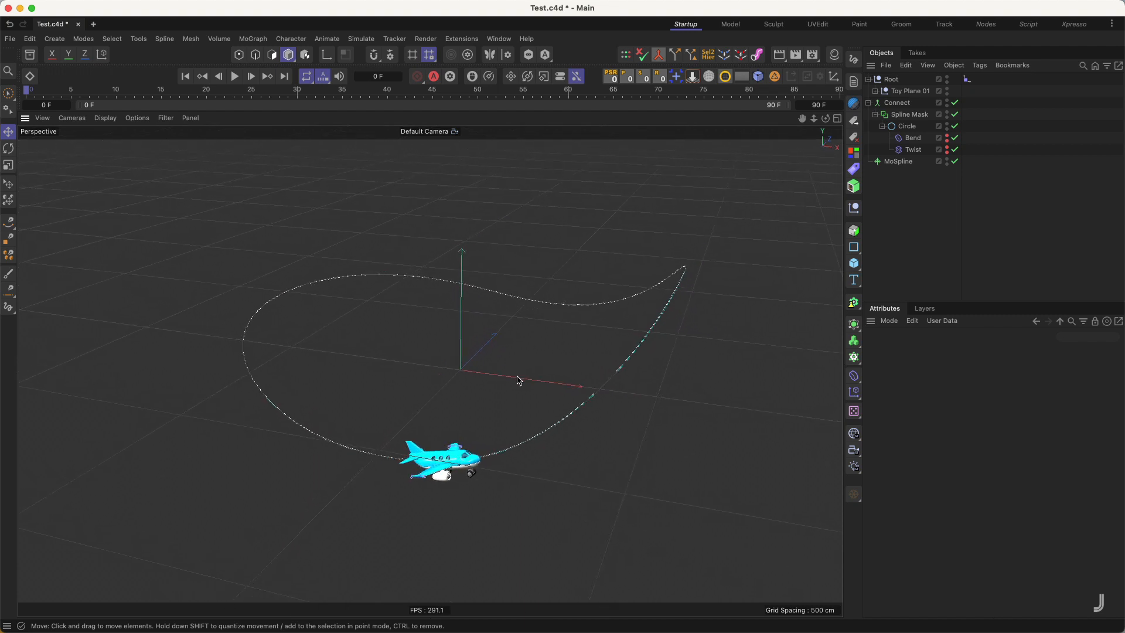